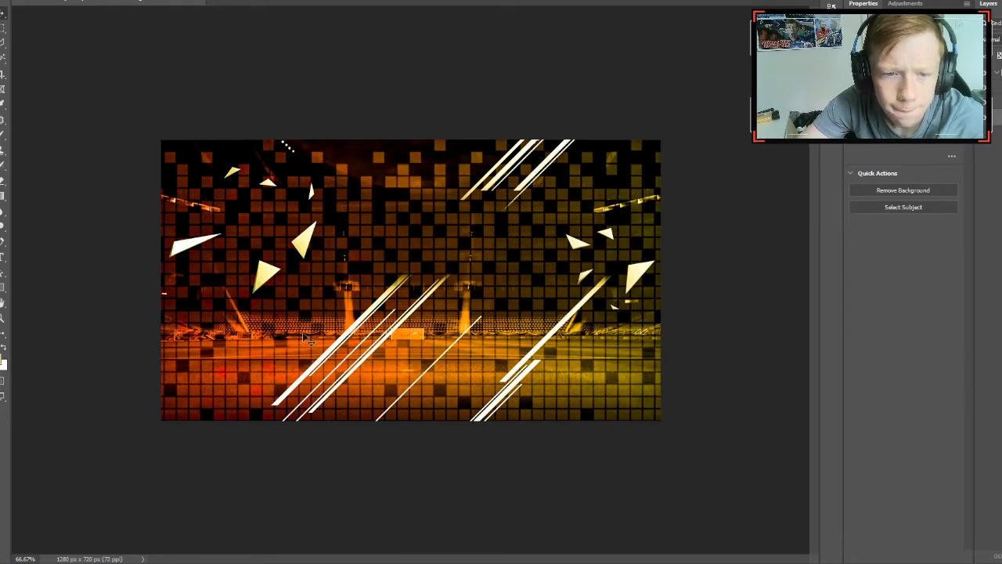
- In the Camera Raw Filter, set the background's Exposure +1.15, Contrast +14, Highlights +12, Shadows -28, Whites +9 and Blacks -21
click(150, 0)
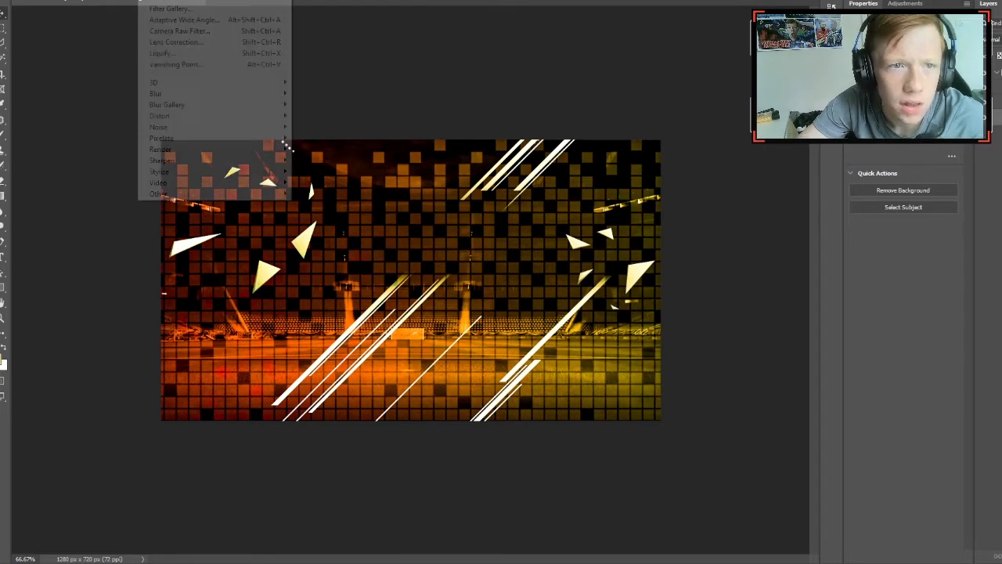
click(171, 32)
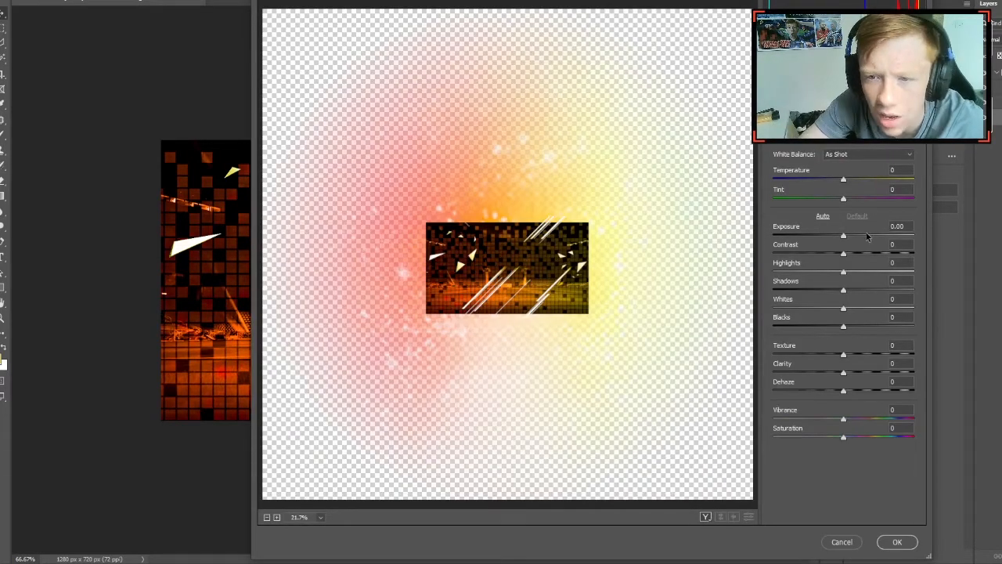
drag(843, 236, 852, 255)
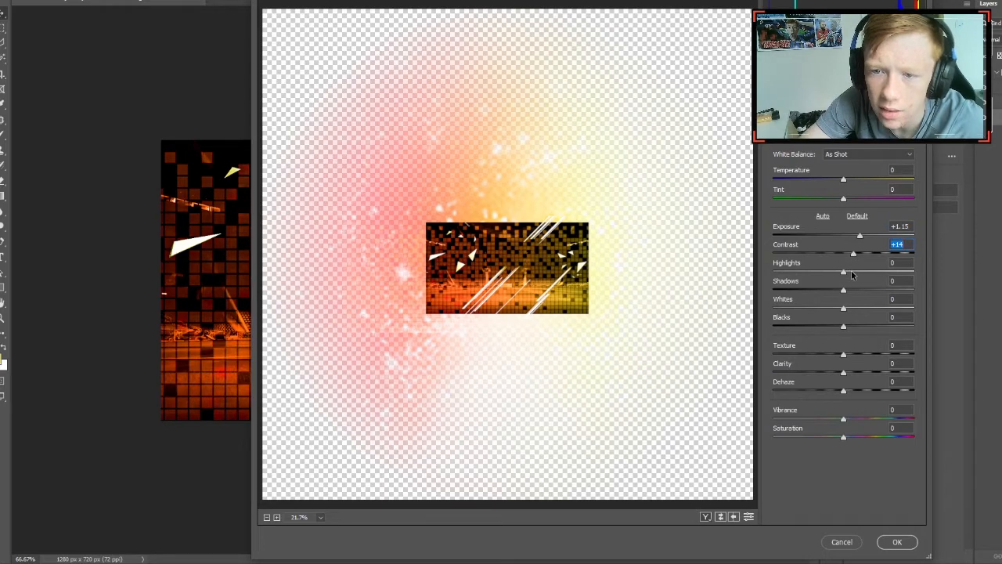
click(852, 273)
drag(844, 290, 828, 325)
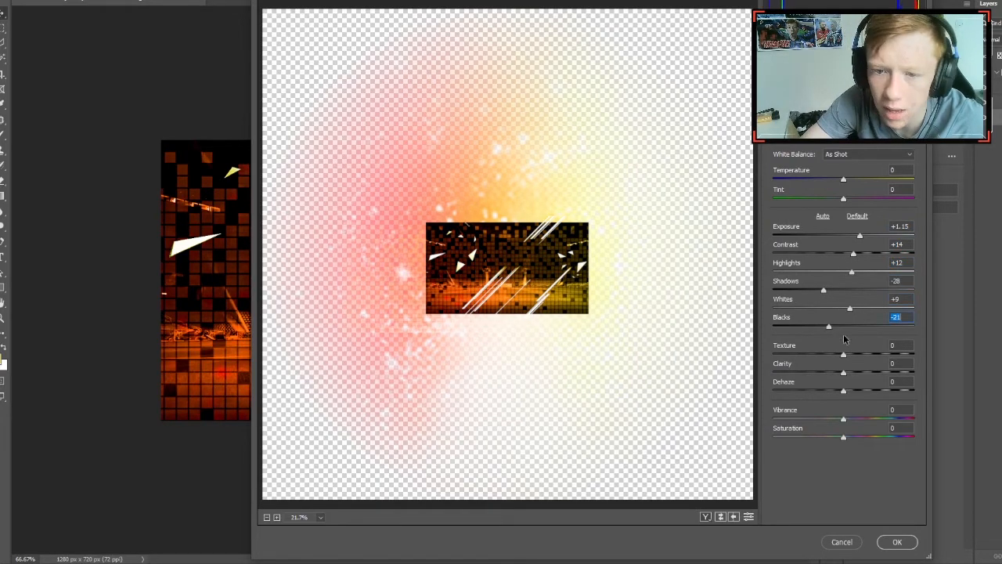
- Set Texture +31, Clarity +26 and Saturation +4 for the background, and apply the Camera Raw Filter
click(866, 355)
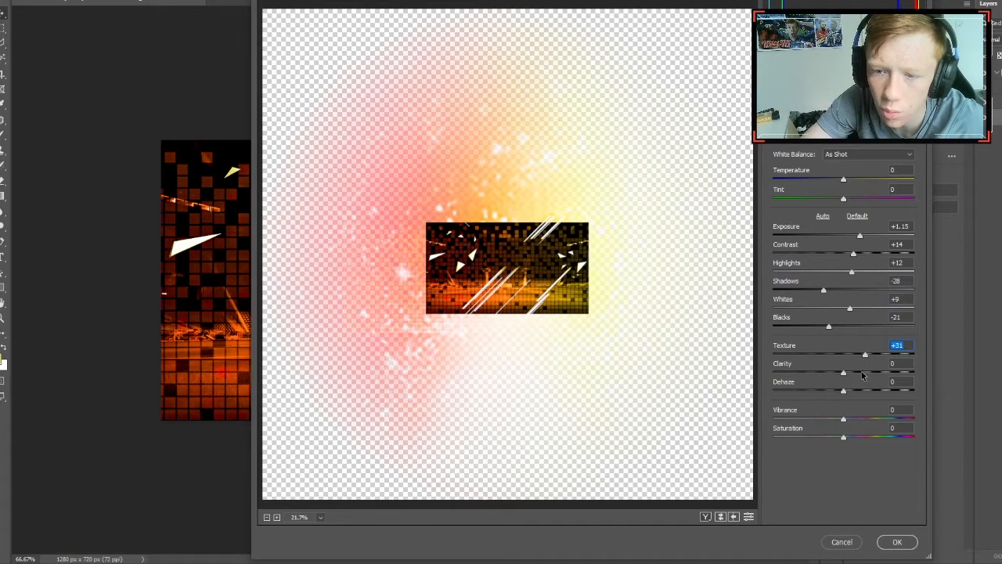
click(862, 373)
click(843, 438)
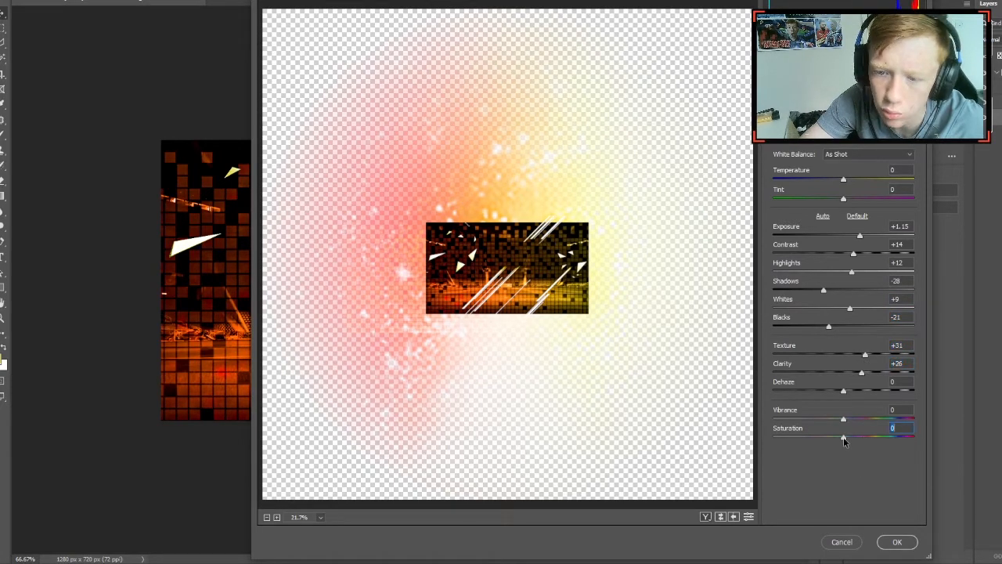
drag(843, 438, 846, 438)
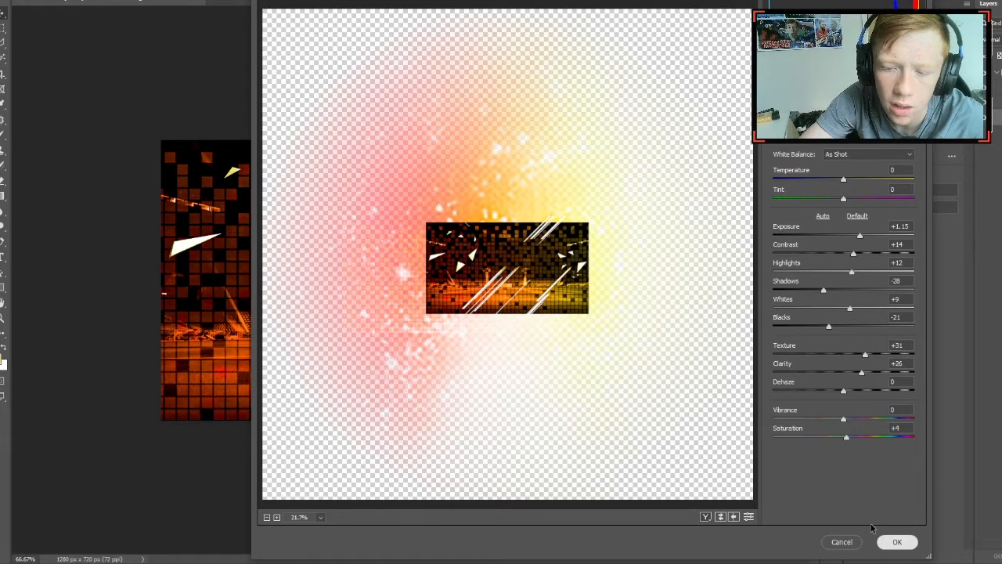
click(896, 542)
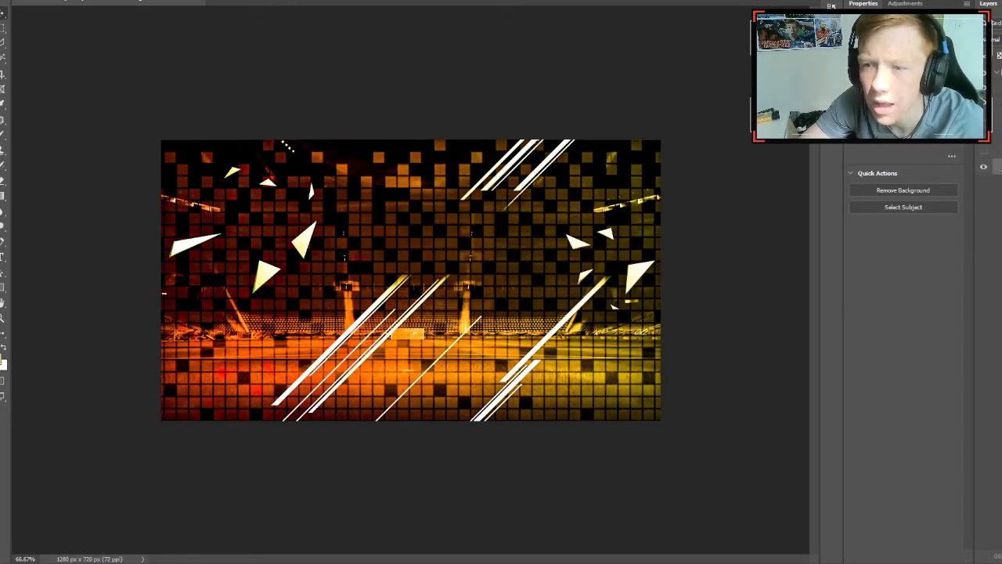
- Make the layer with the Ronaldo, Messi and Neymar cards visible over the background
click(984, 153)
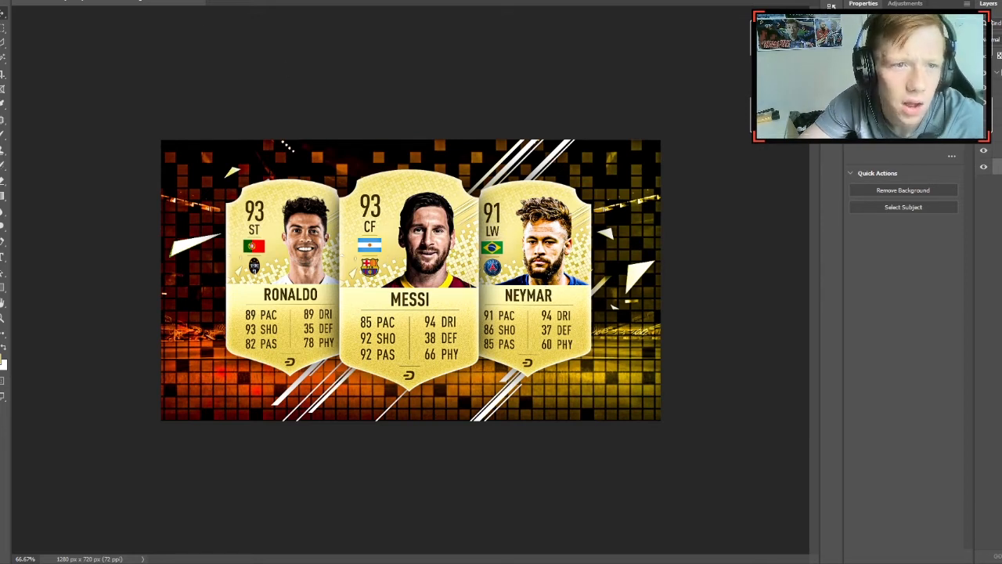
click(150, 2)
key(Escape)
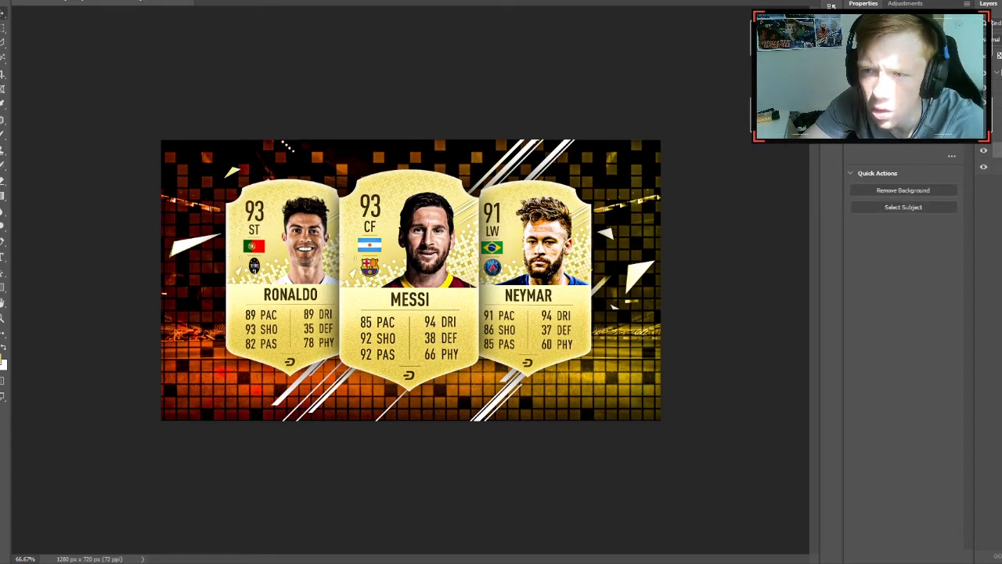
- Try a Perspective transform on the player cards that shortens their left side, and undo it
key(ctrl+t)
right_click(523, 283)
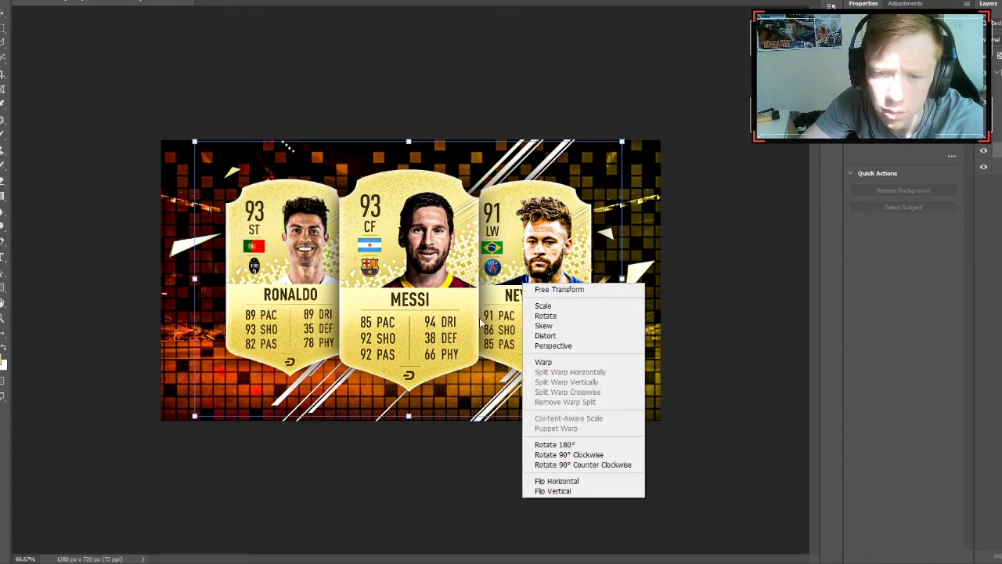
click(549, 345)
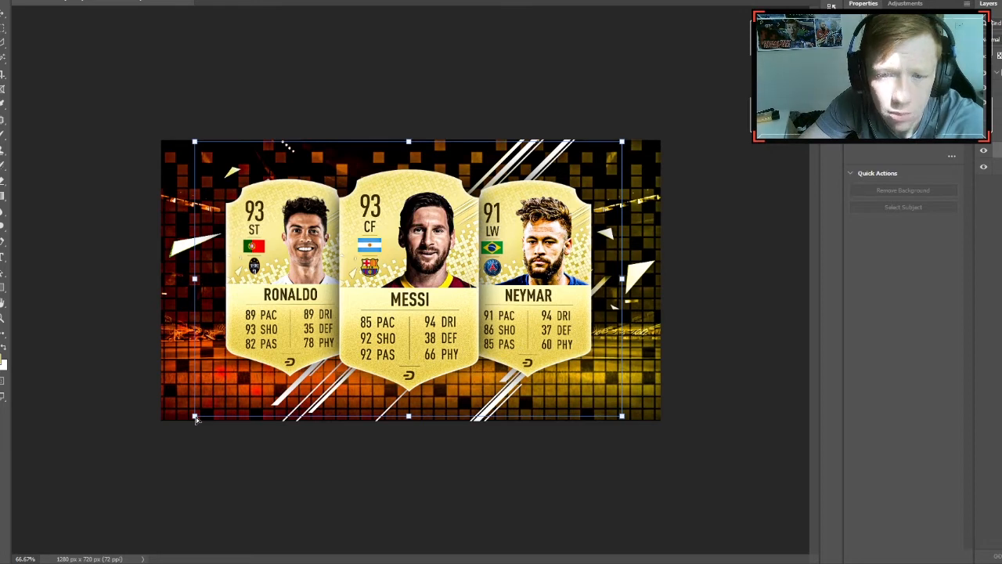
drag(195, 418, 194, 401)
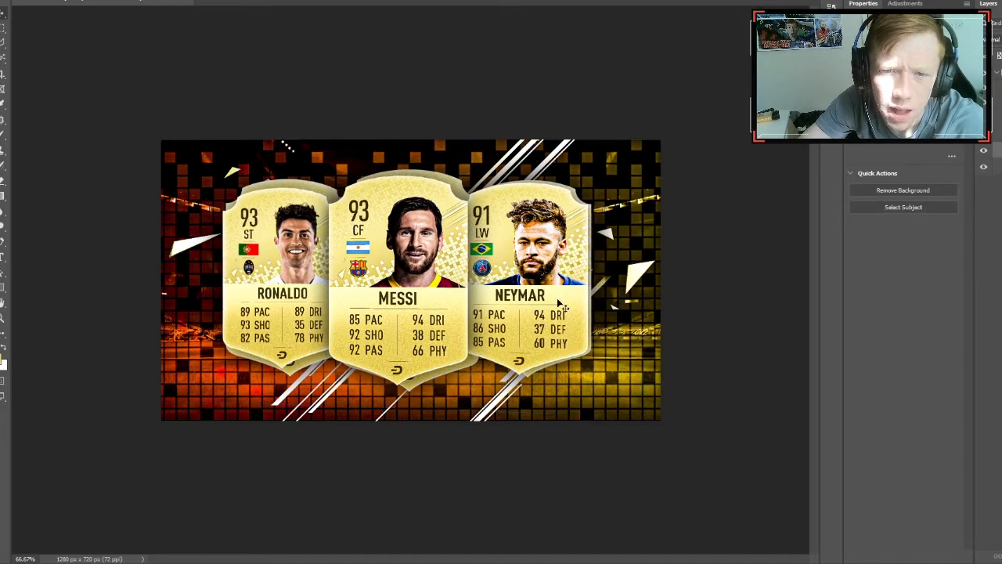
key(ctrl+z)
- Try a Perspective transform on the player cards that shortens their right side, and cancel it
right_click(531, 377)
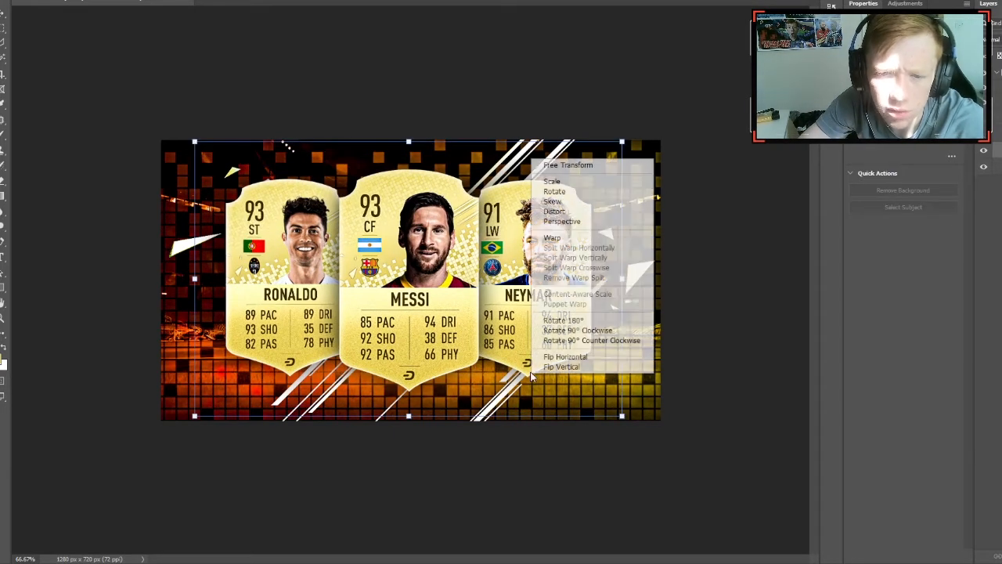
click(562, 220)
drag(623, 419, 622, 395)
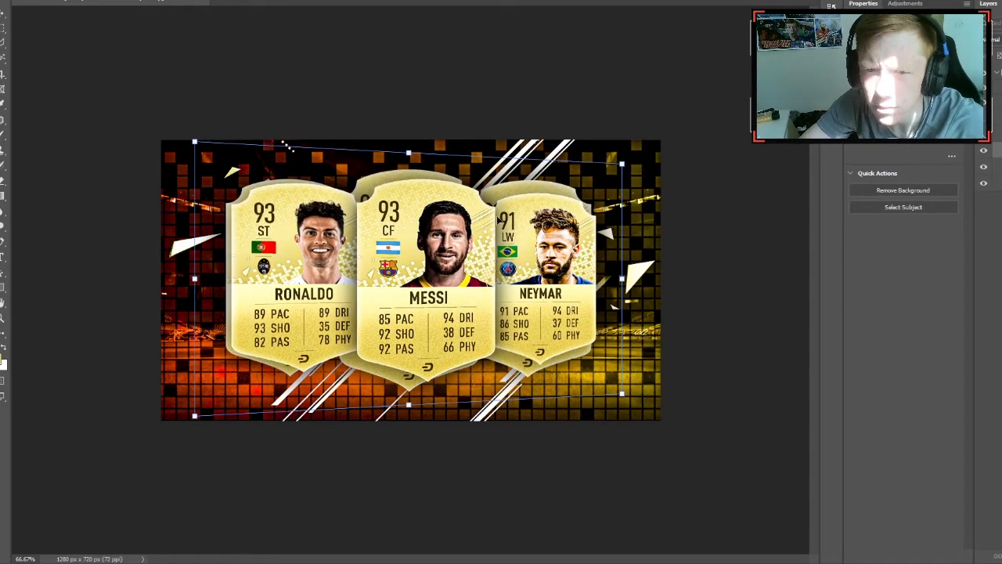
key(Escape)
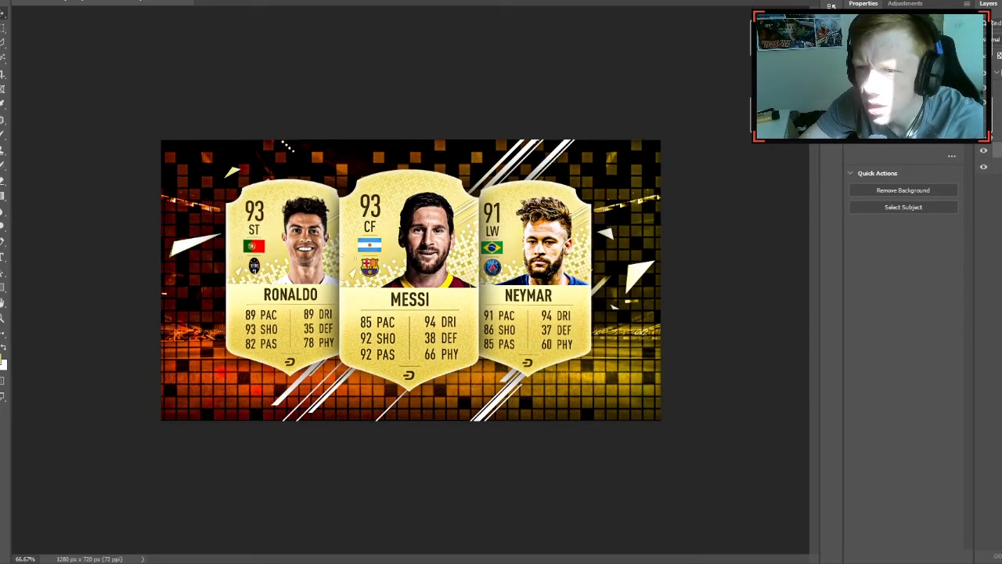
- Make the two player cut-outs at the outer sides of the cards visible
key(ctrl+z)
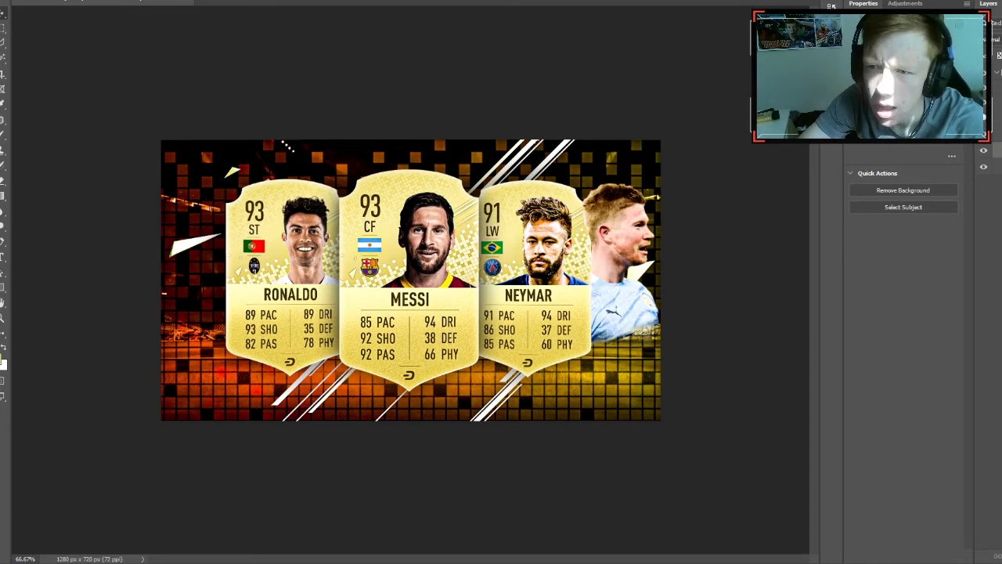
key(ctrl+z)
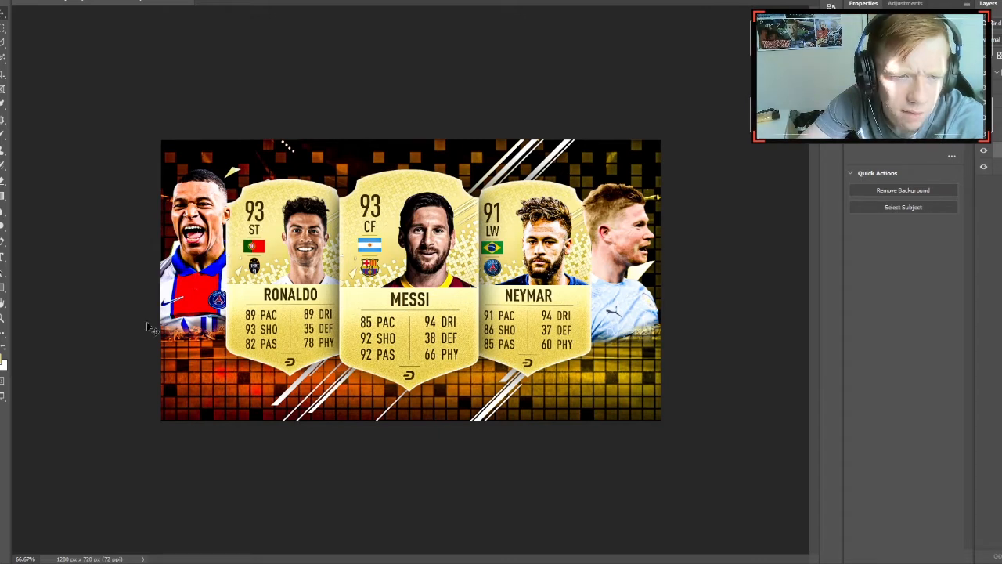
- Switch to the Eraser tool and look over the available filters without applying one
right_click(3, 183)
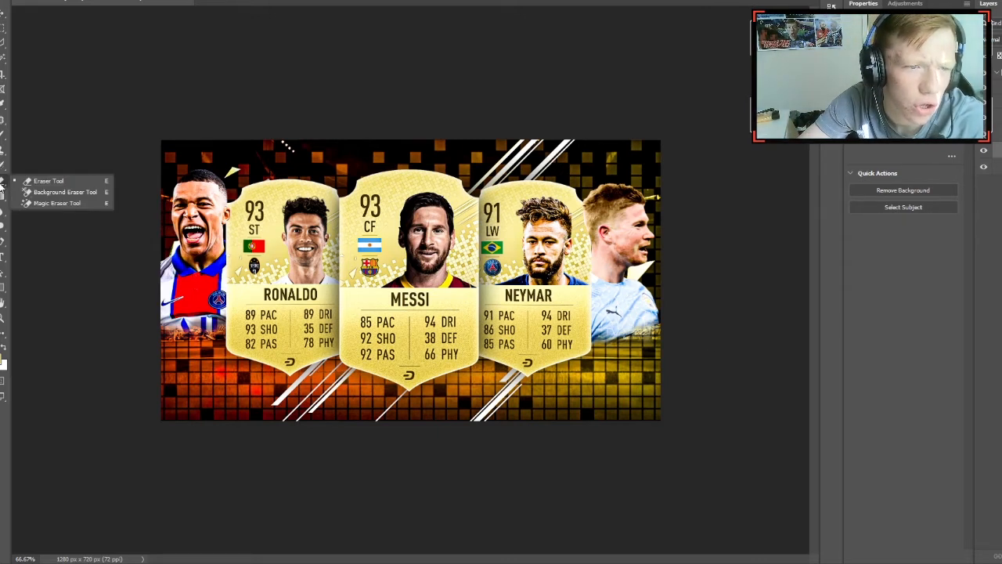
click(71, 182)
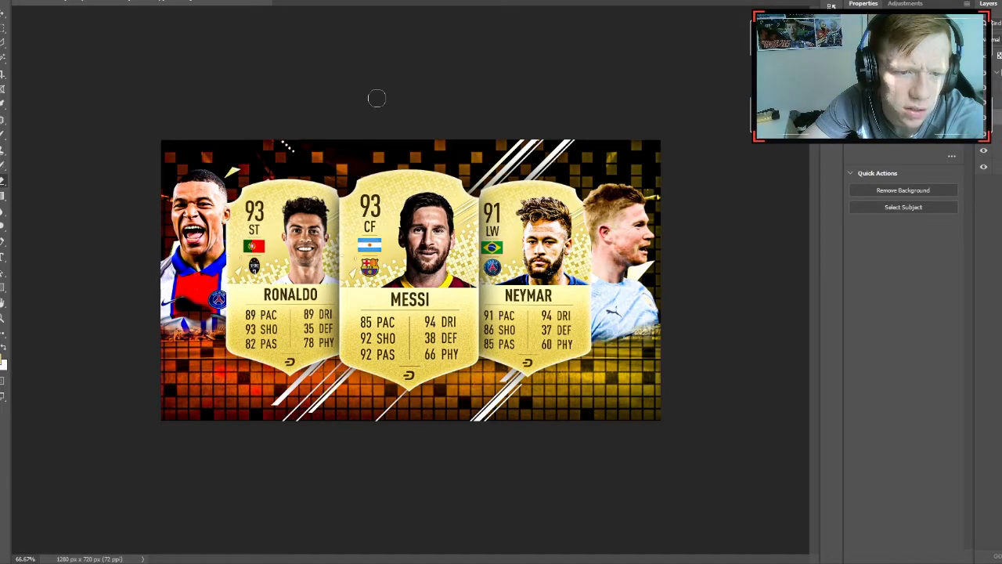
click(28, 2)
click(223, 3)
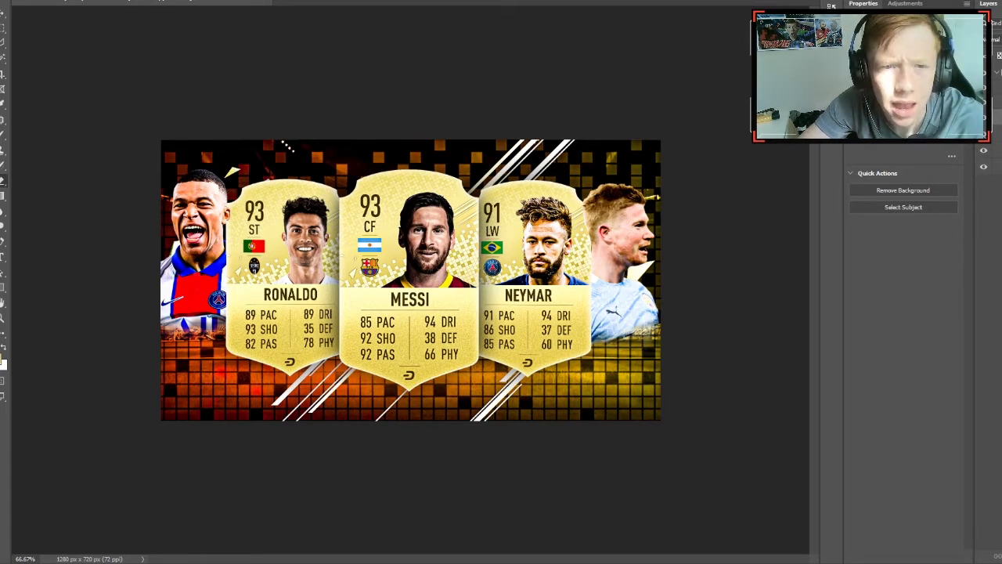
click(146, 3)
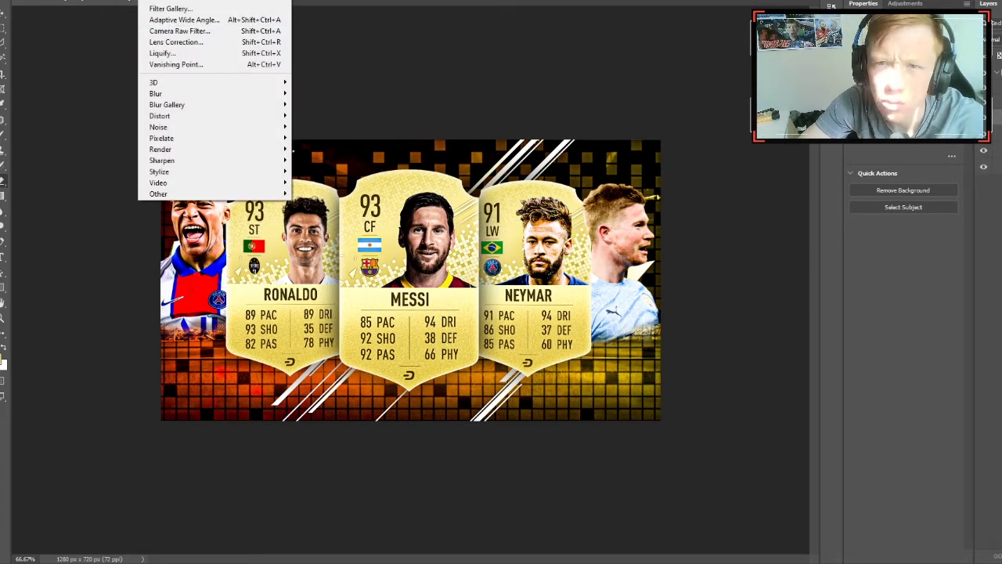
click(608, 264)
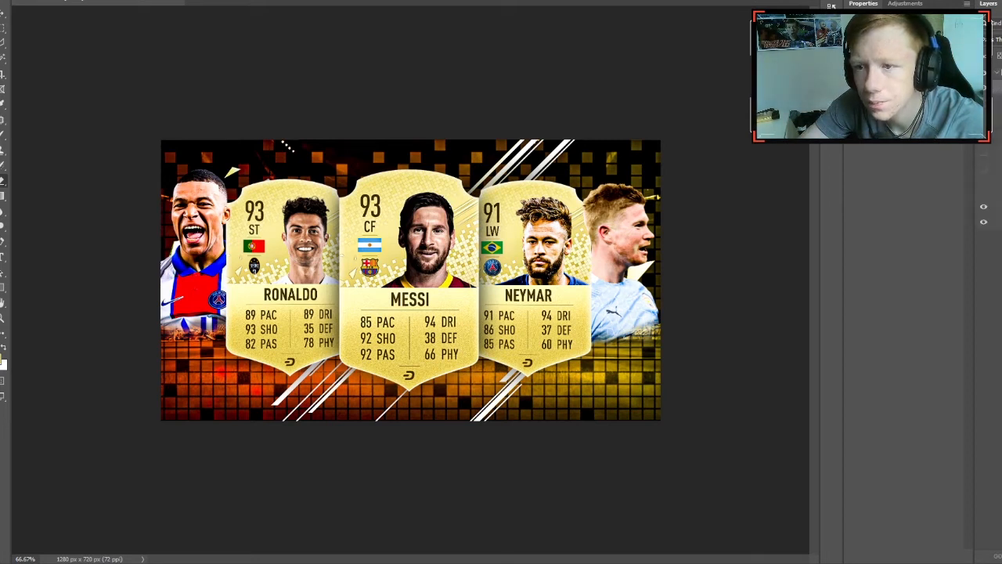
- Make the "FIFA 22 TOP 10 RATING PREDICTION" title visible and add the text "FIFA" over the Neymar card
click(983, 171)
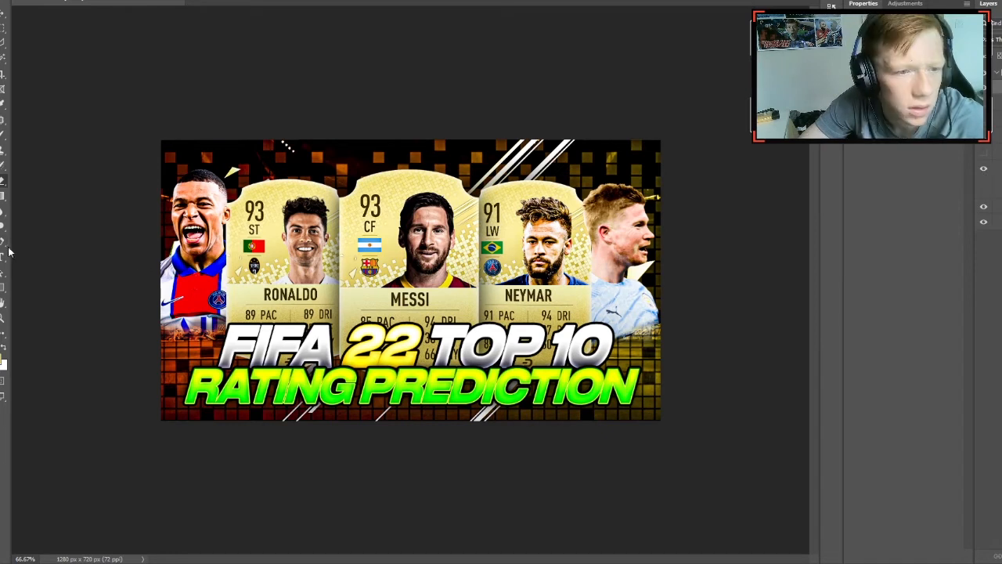
key(t)
click(507, 294)
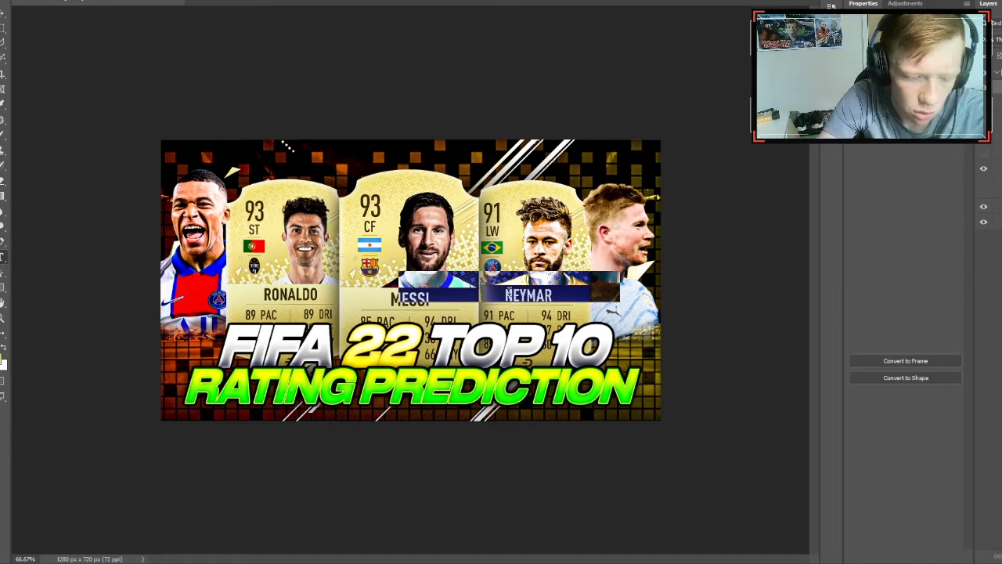
text(fifa)
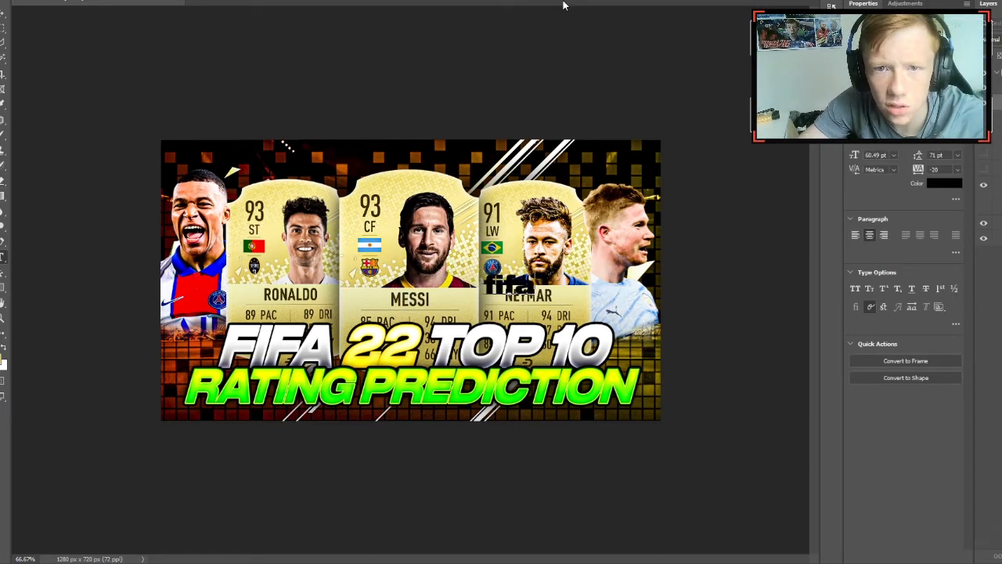
key(BackSpace)
key(BackSpace)
key(BackSpace)
key(BackSpace)
text(FIFA)
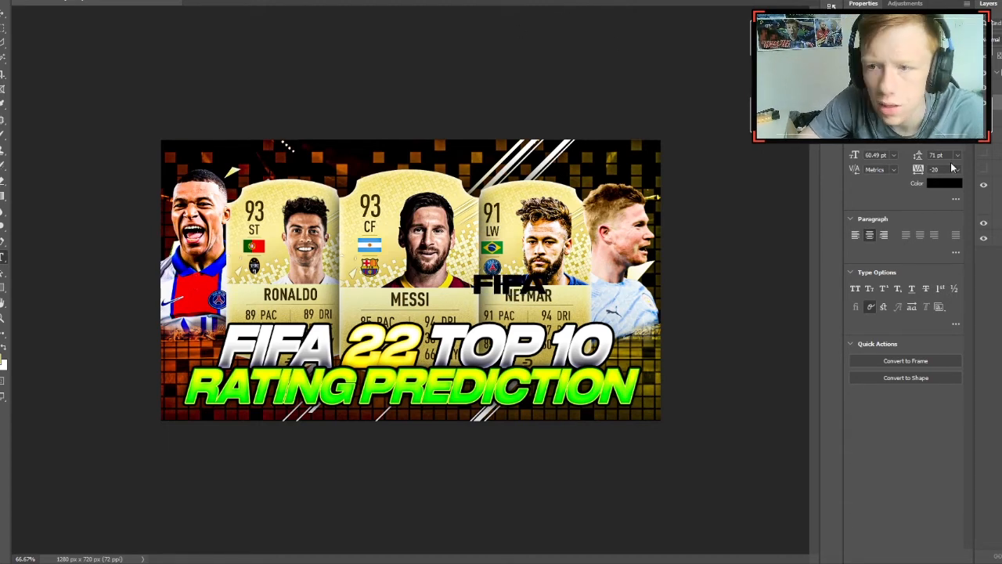
- Try a yellow Color Overlay in Normal blend mode on the new "FIFA" text, and turn it off again
right_click(994, 45)
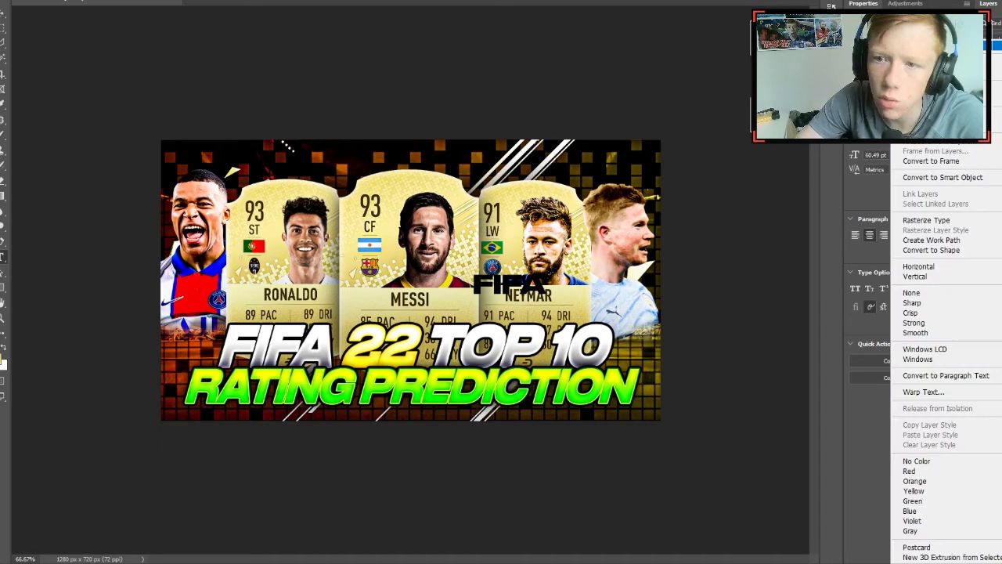
key(Escape)
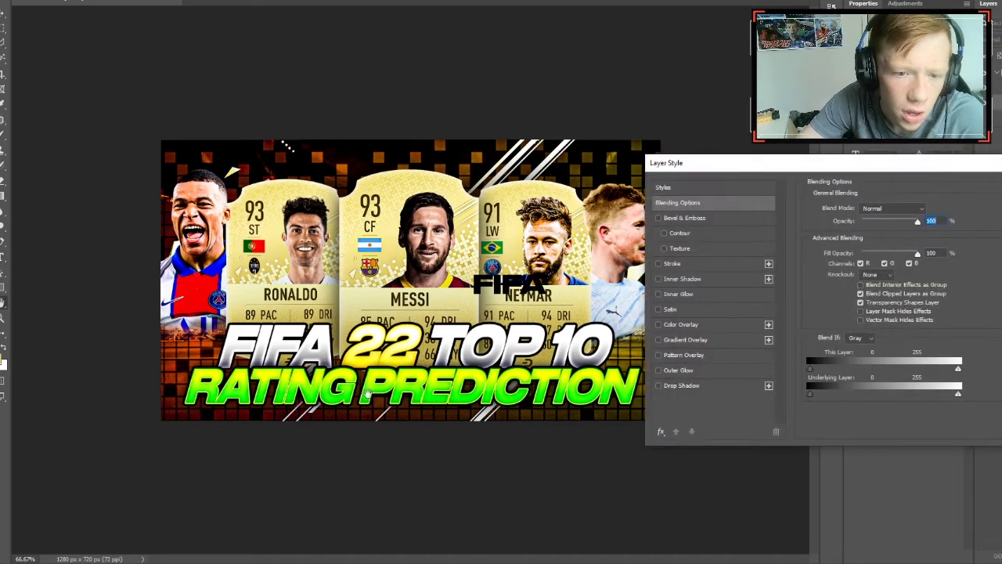
click(689, 324)
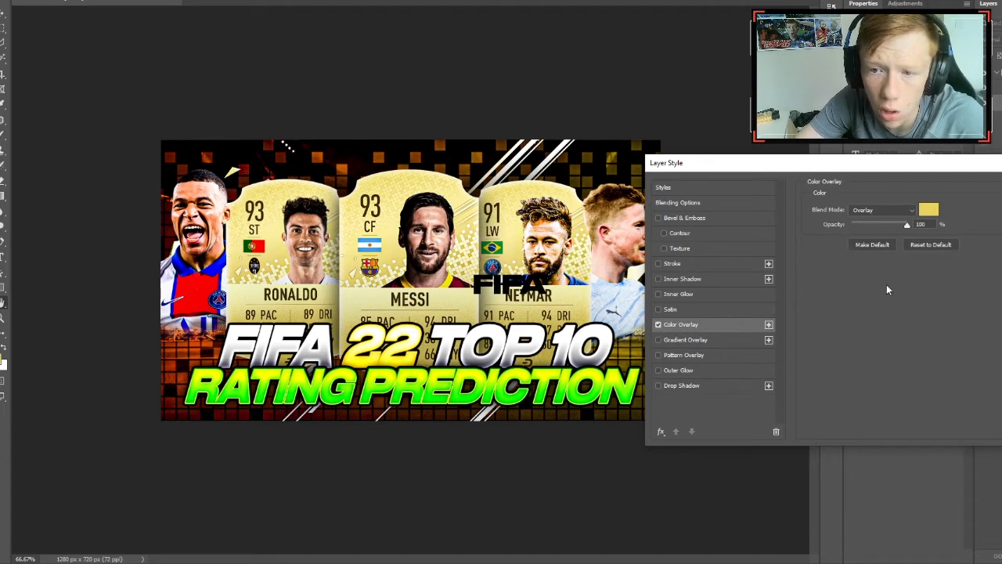
click(885, 210)
click(875, 220)
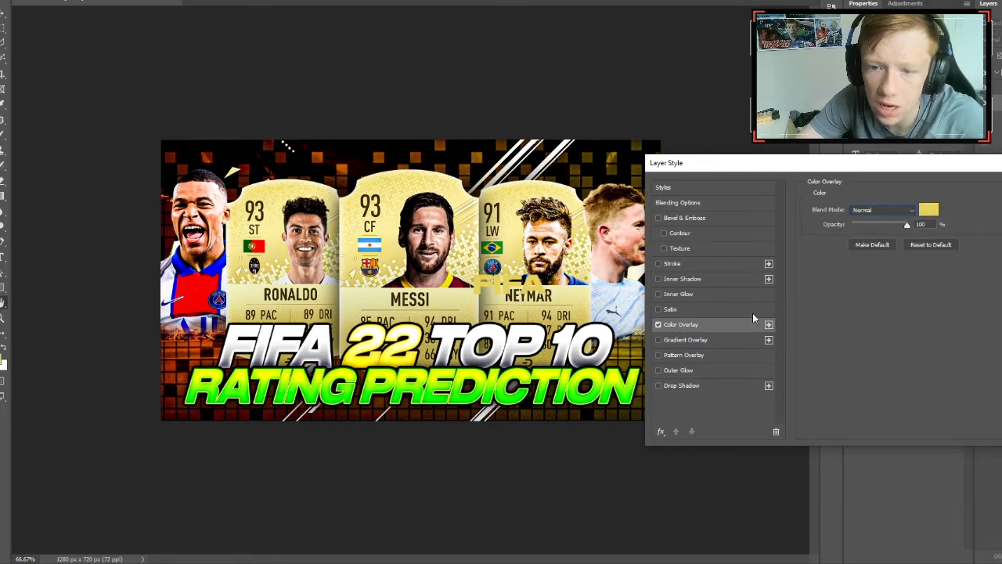
click(658, 324)
- Give the new "FIFA" text the blue linear Gradient Overlay and an Inner Glow with Source Edge and 100% Opacity
click(689, 339)
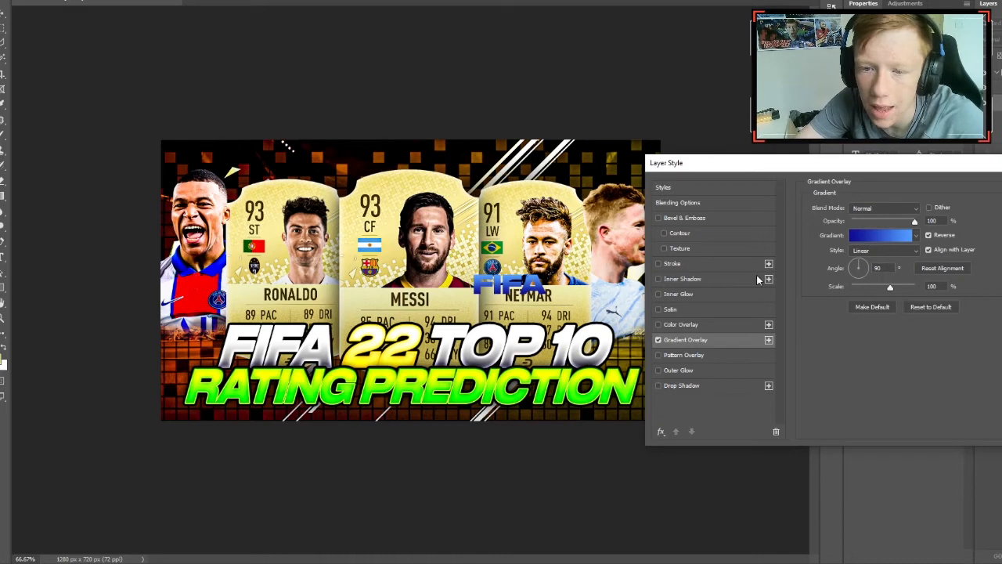
click(687, 295)
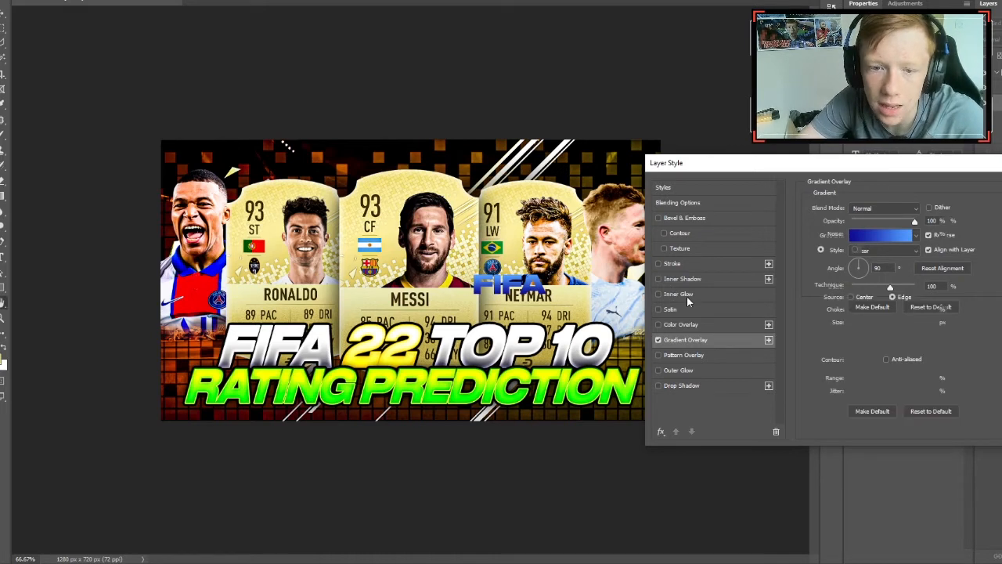
click(852, 297)
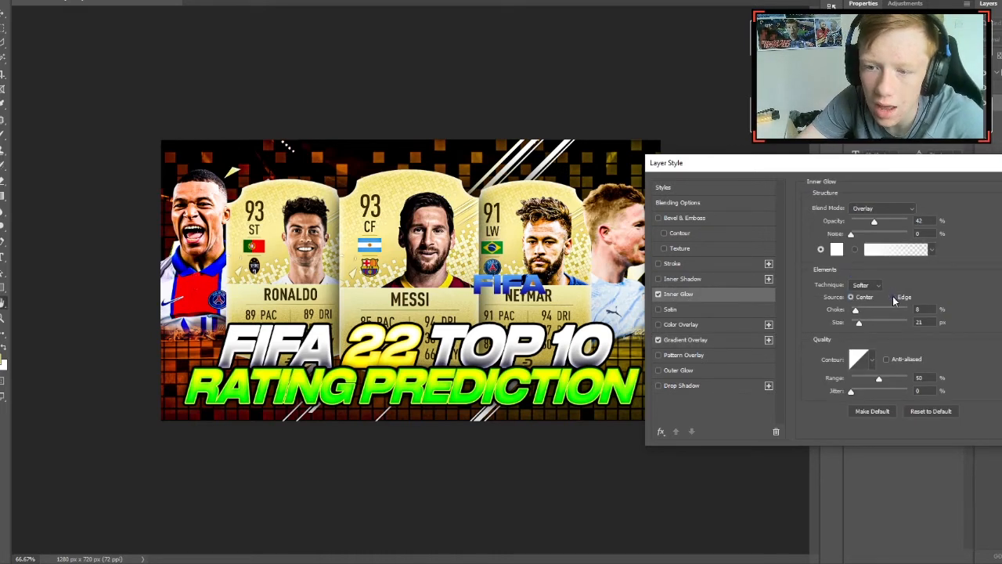
click(892, 297)
drag(908, 222, 928, 221)
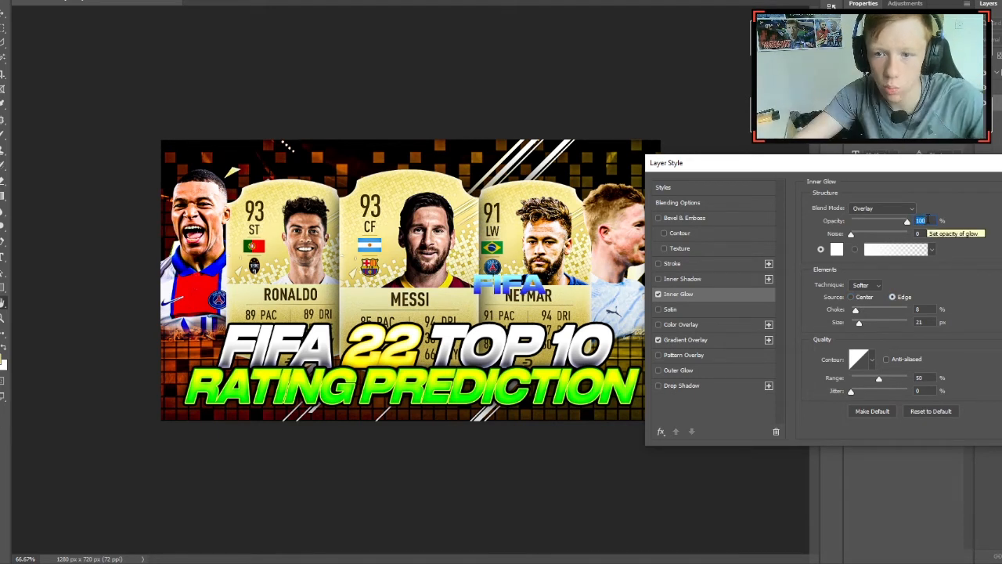
- Try Inner Glow sizes of 10, 5 and 0 px on the "FIFA" text, comparing the Center and Edge sources
mouse_move(877, 323)
mouse_down()
mouse_move(884, 321)
mouse_move(839, 328)
mouse_move(858, 329)
mouse_up()
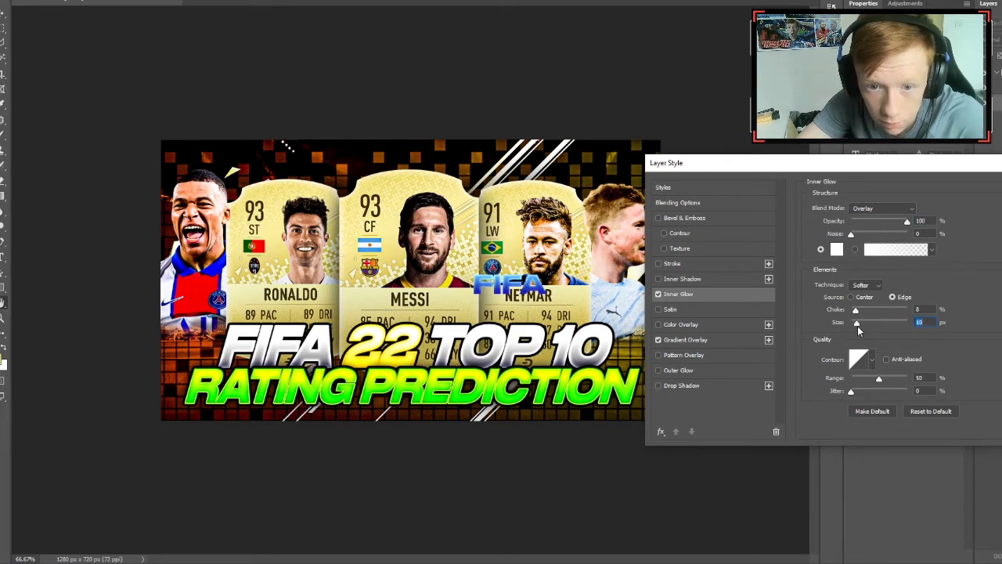
drag(857, 326, 854, 328)
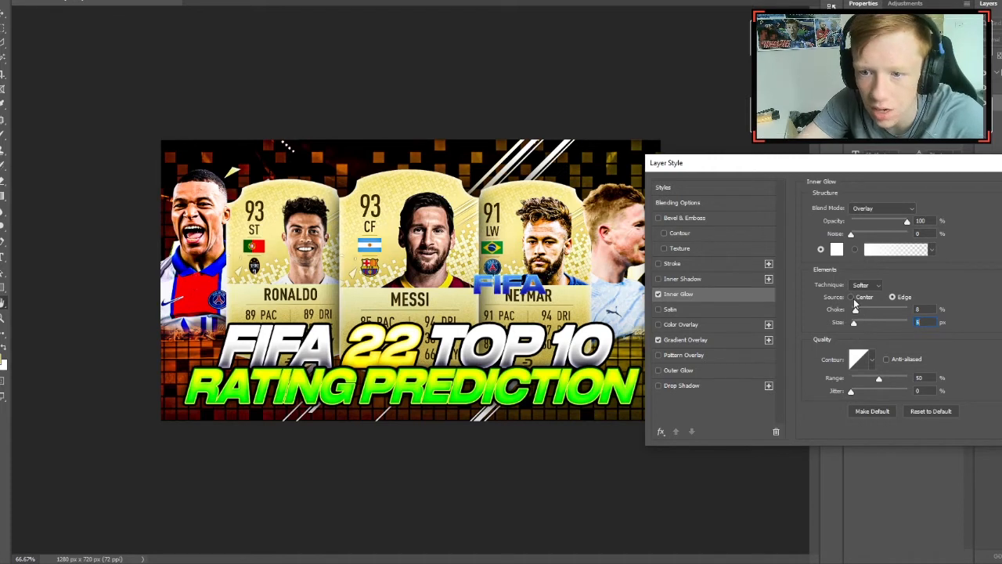
click(851, 297)
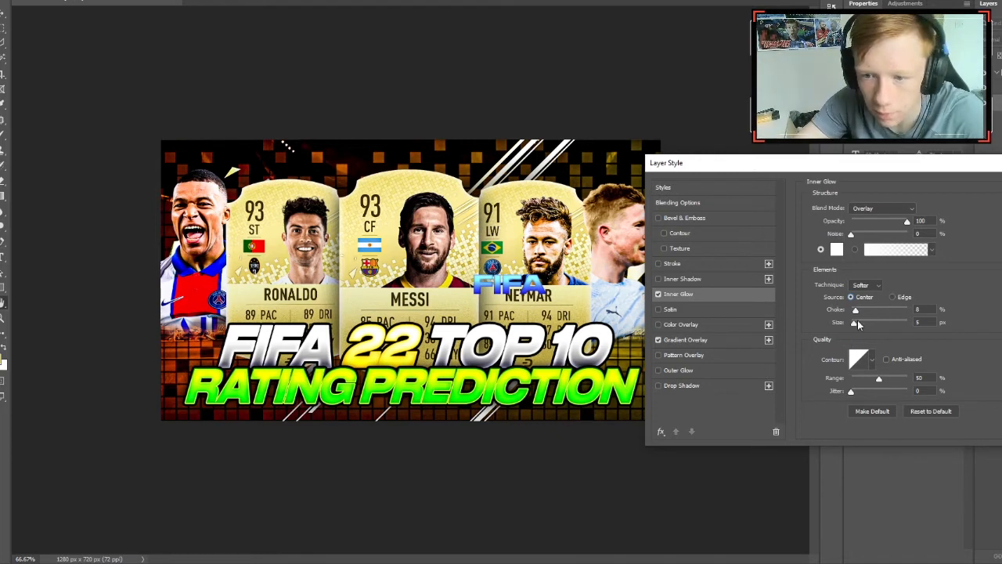
drag(855, 322, 853, 325)
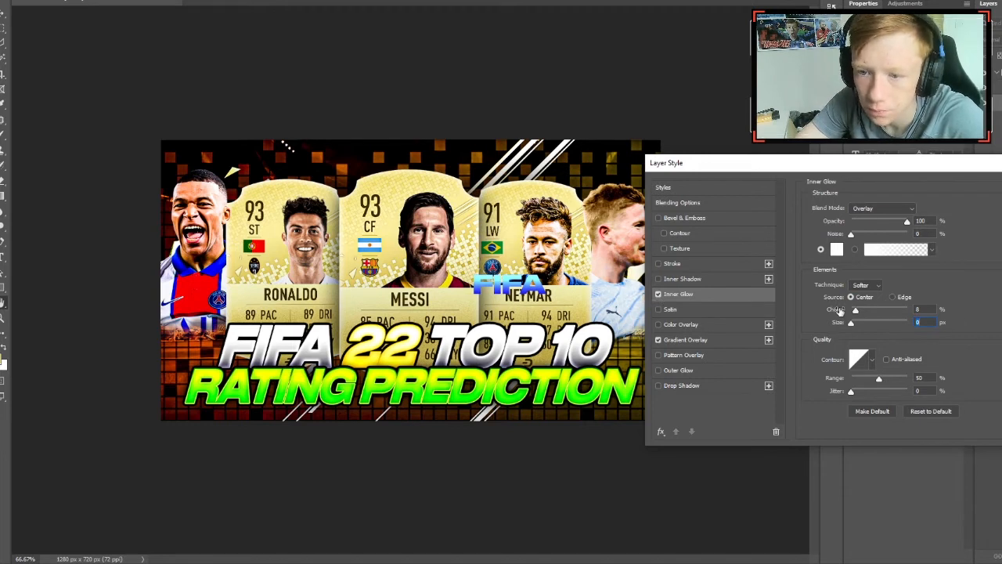
click(891, 298)
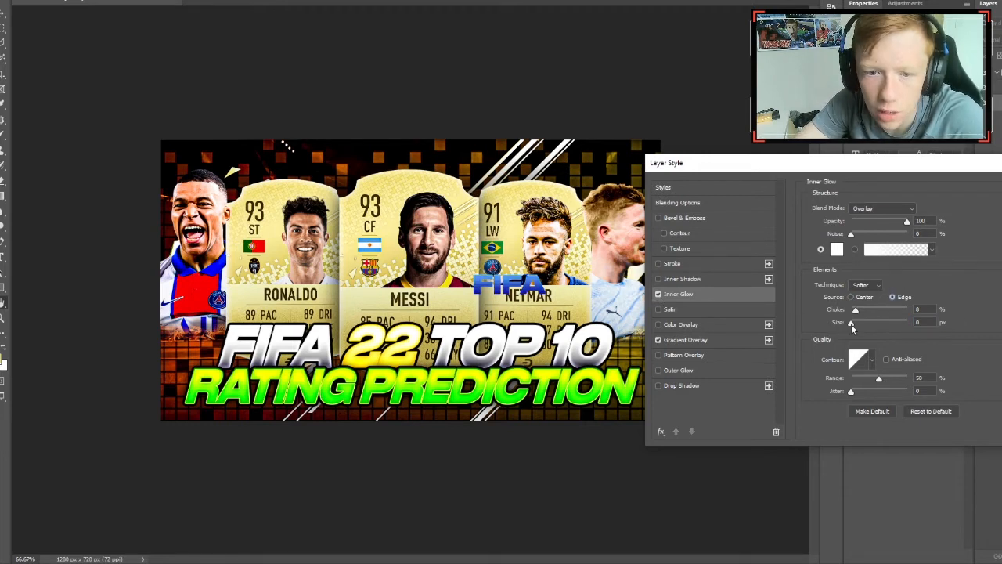
drag(856, 324, 859, 324)
- Add a 6 px Outside Stroke to the "FIFA" text, trying a Gradient fill before returning to Color
click(665, 248)
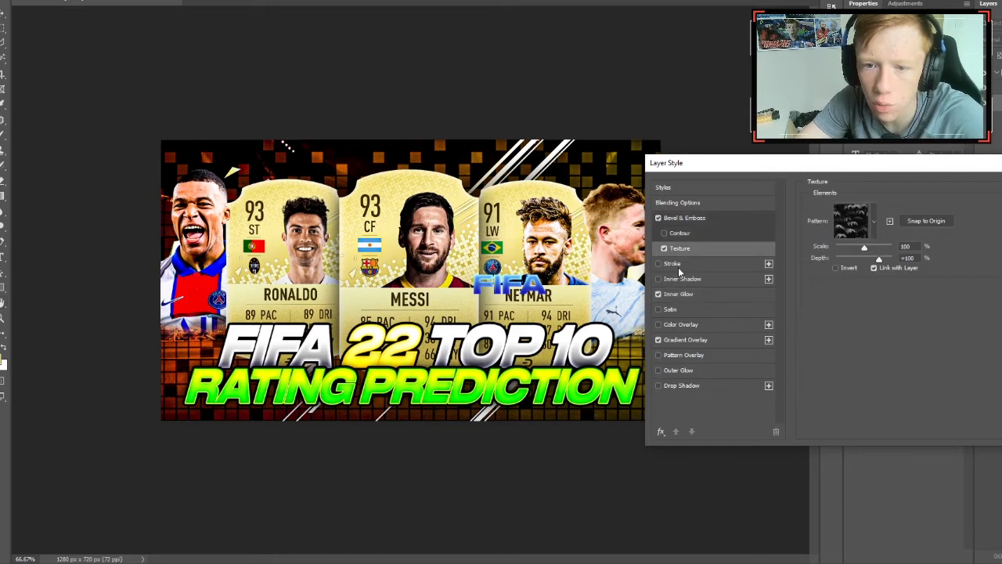
click(666, 250)
click(659, 264)
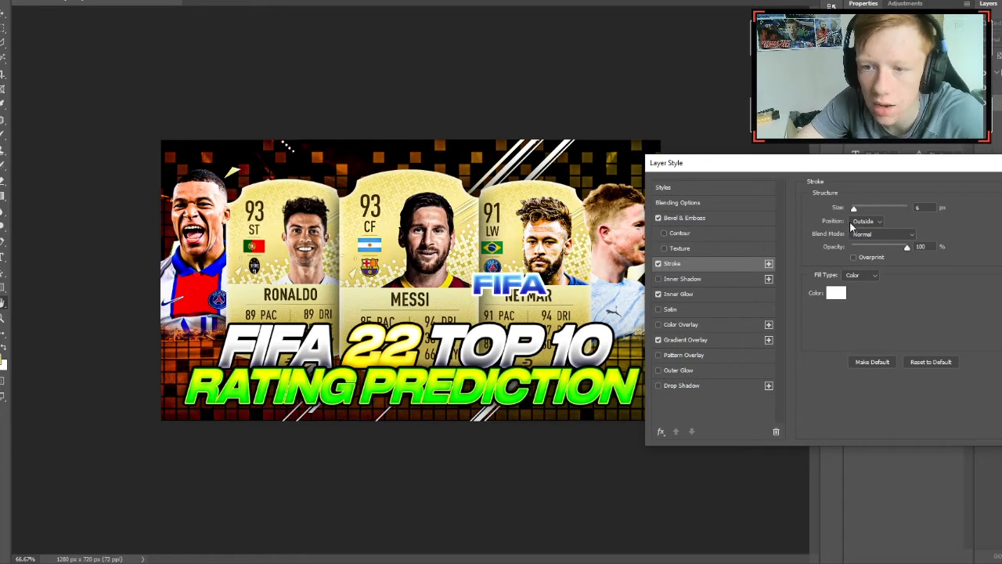
click(858, 279)
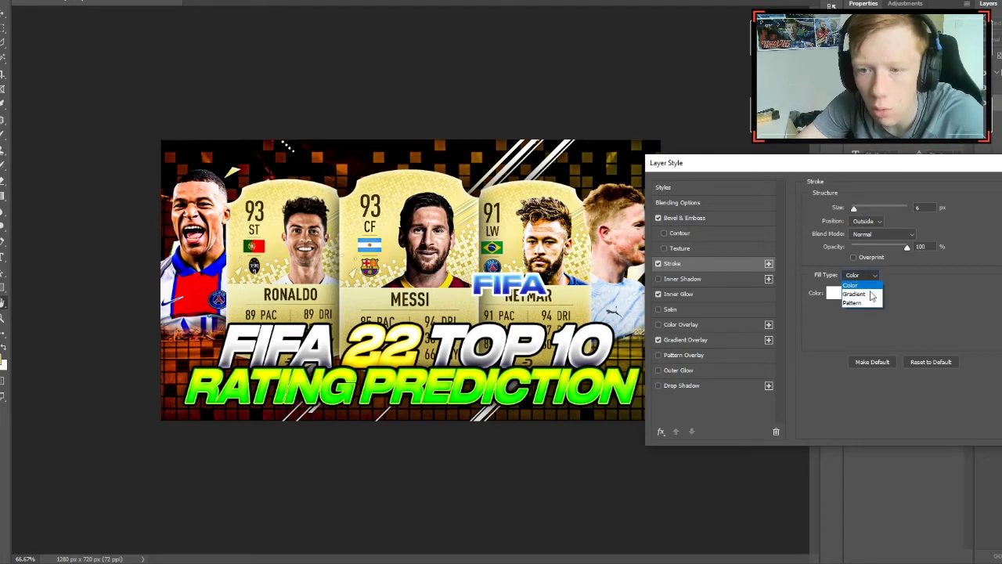
click(861, 296)
click(861, 275)
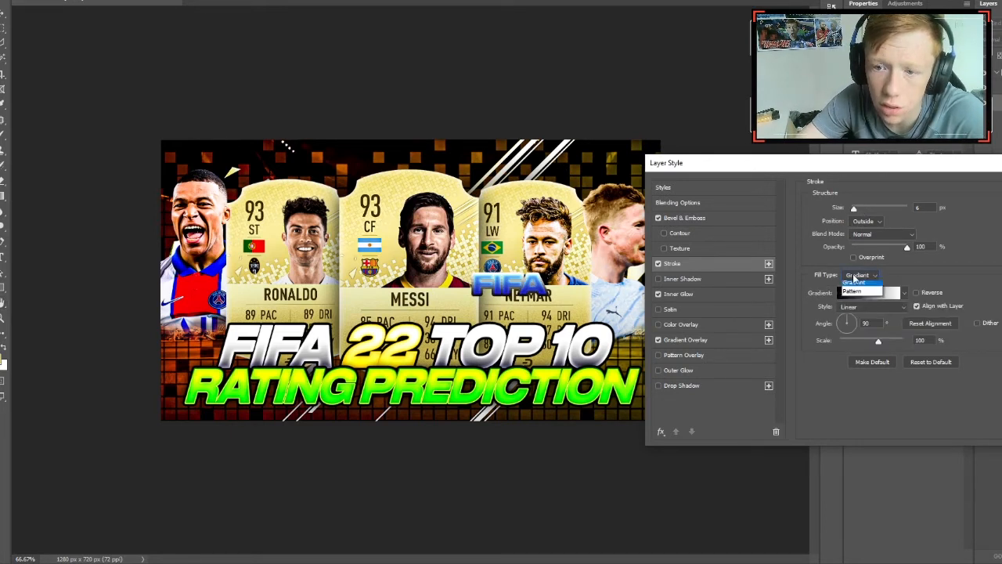
click(855, 277)
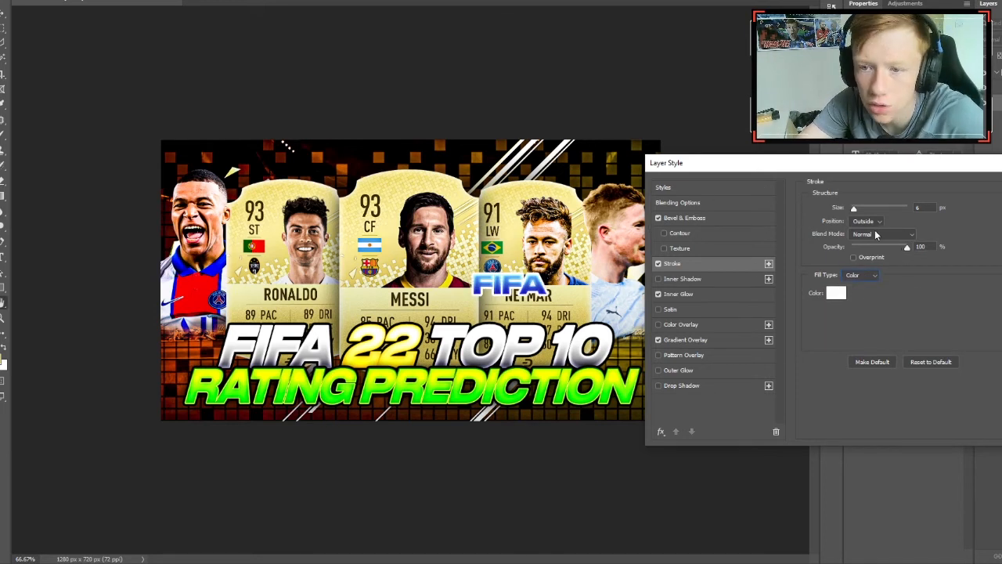
- Try red ff0000 and dark red 250a0a as the stroke color, and cancel the color change
click(837, 292)
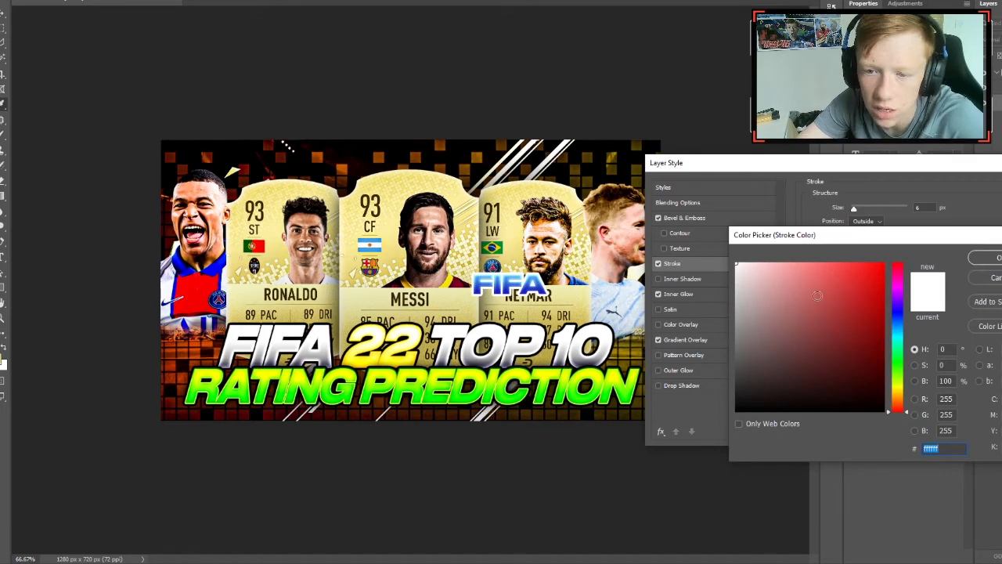
text(ff0000)
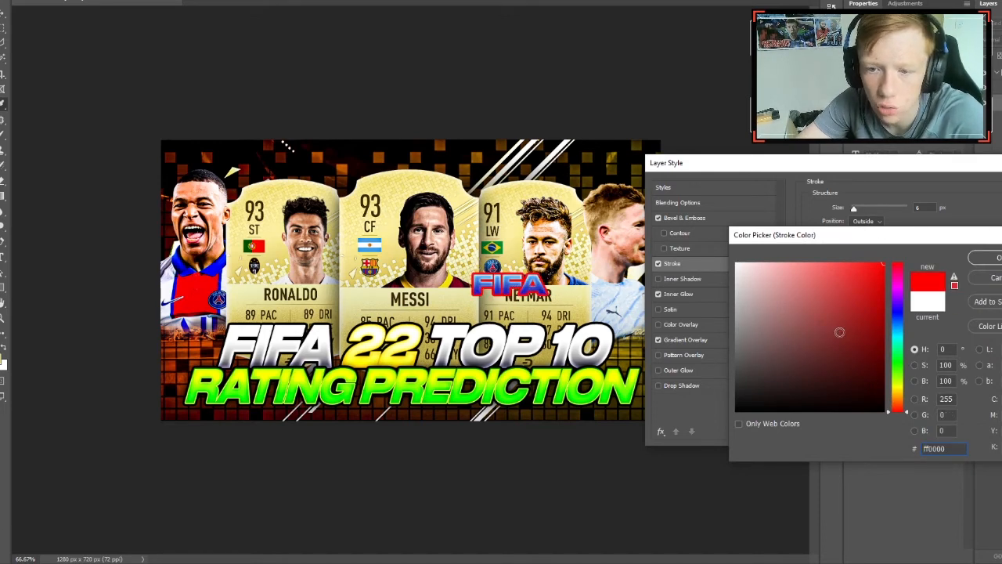
click(816, 390)
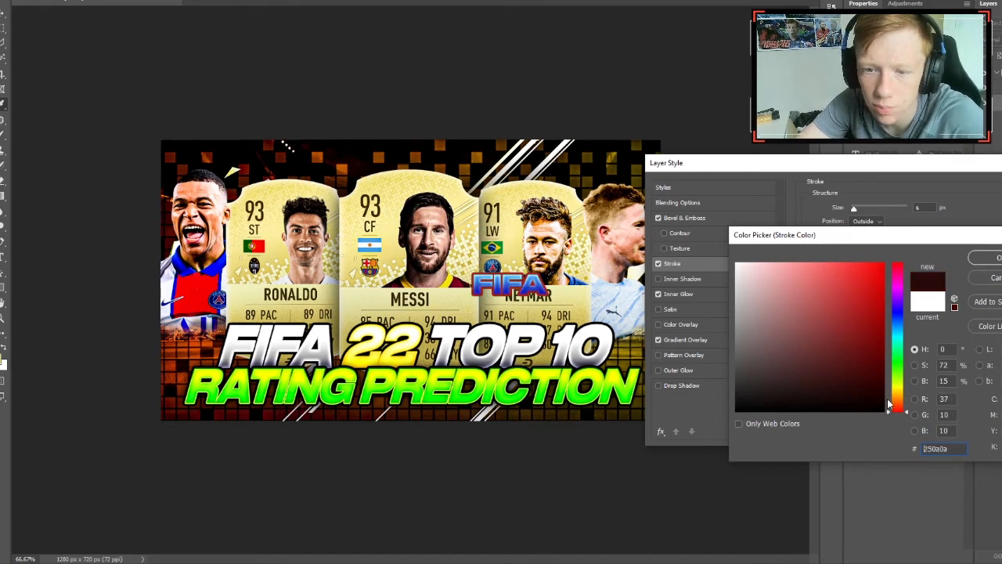
click(993, 278)
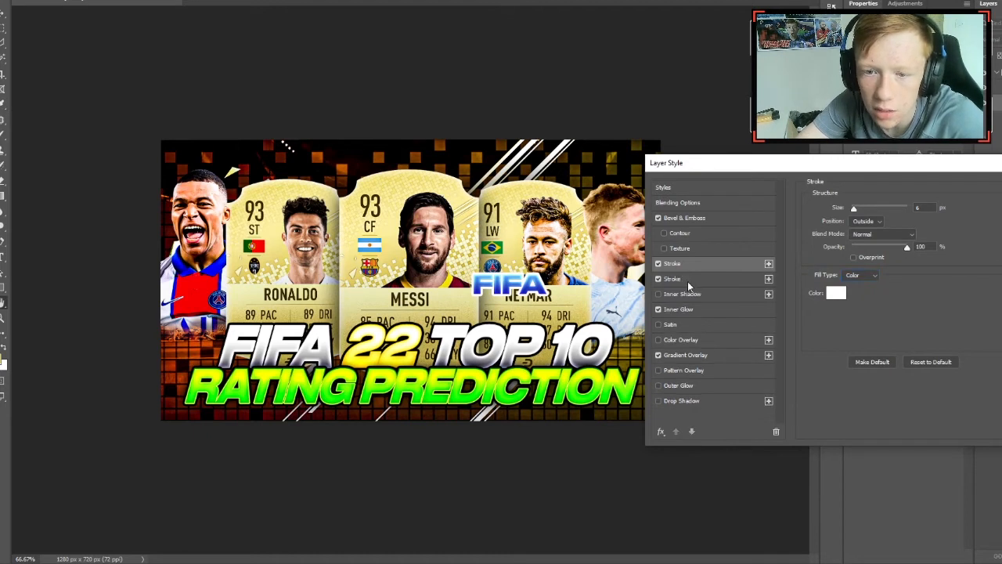
- Add a second Stroke to the "FIFA" text in dark blue and set its size to 24 px
click(768, 263)
click(836, 292)
drag(881, 342, 883, 358)
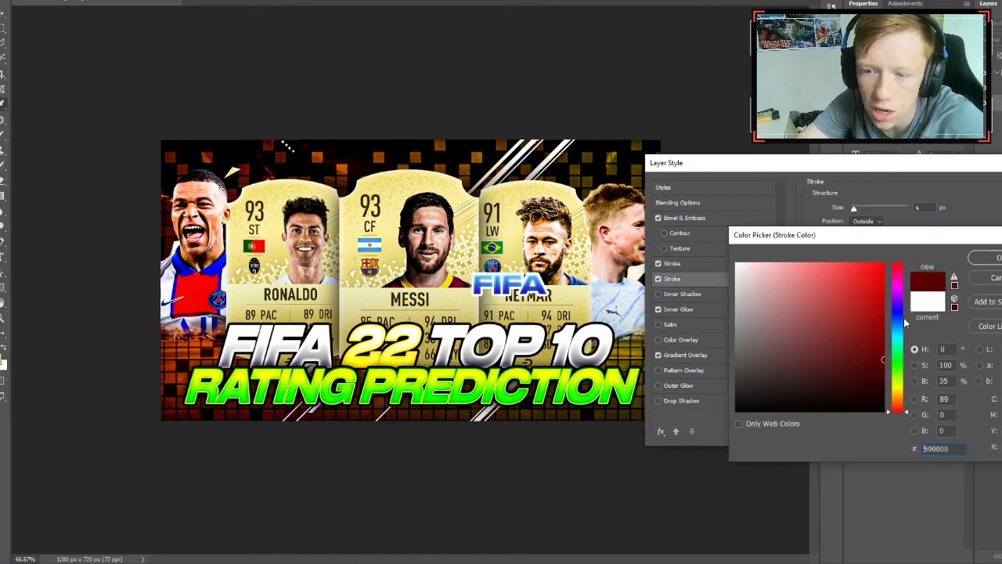
click(898, 310)
click(901, 319)
click(989, 259)
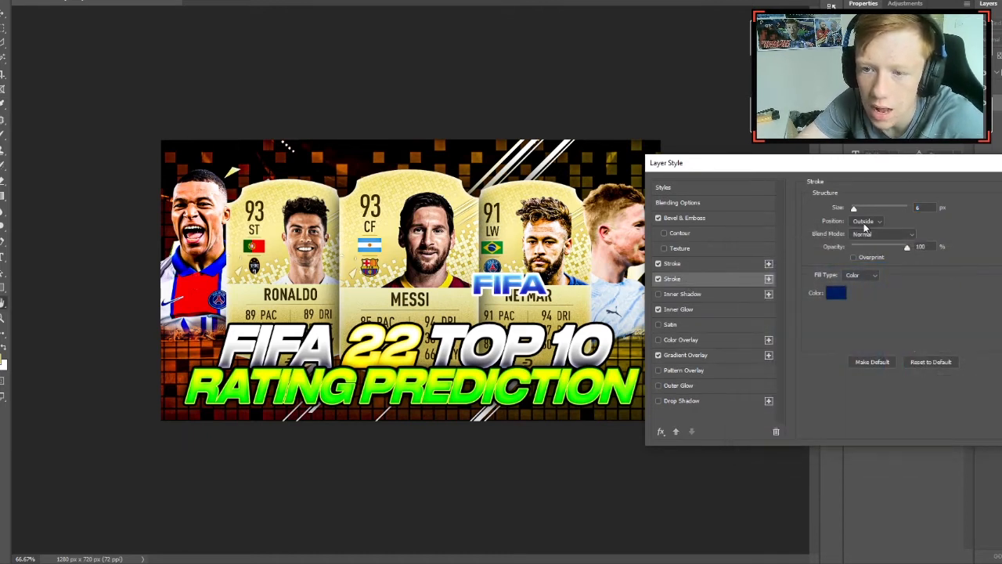
drag(853, 208, 859, 209)
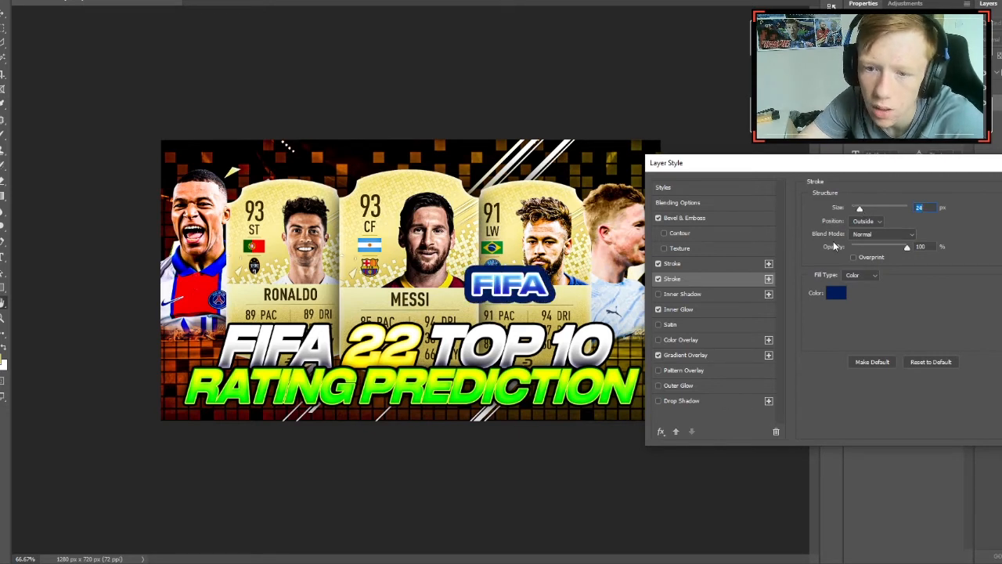
- Discard the open layer style changes and delete the "FIFA" text over the Neymar card
key(Escape)
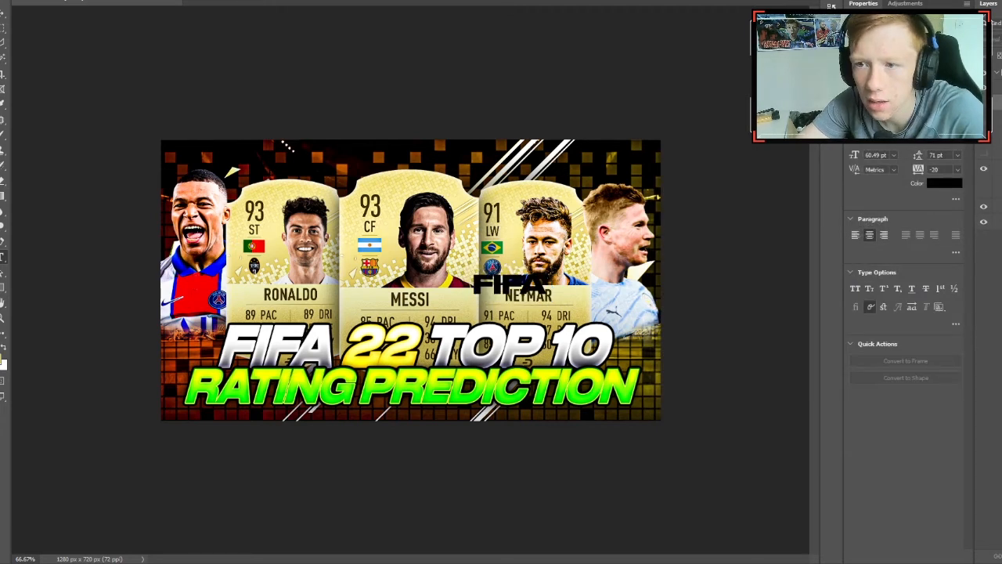
key(Delete)
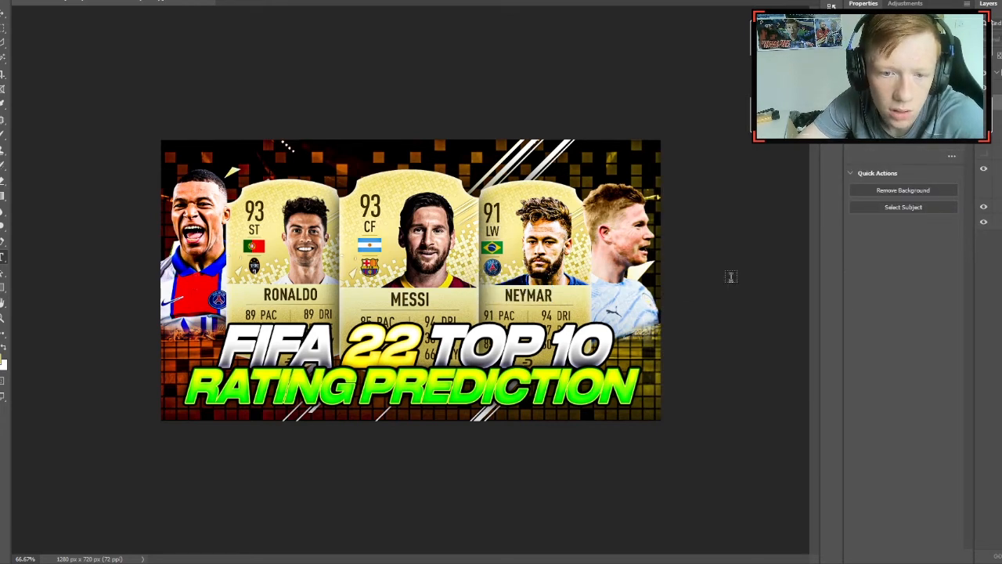
- Make the green rating numbers 92, 90, 91 and 93 around the players visible
click(984, 154)
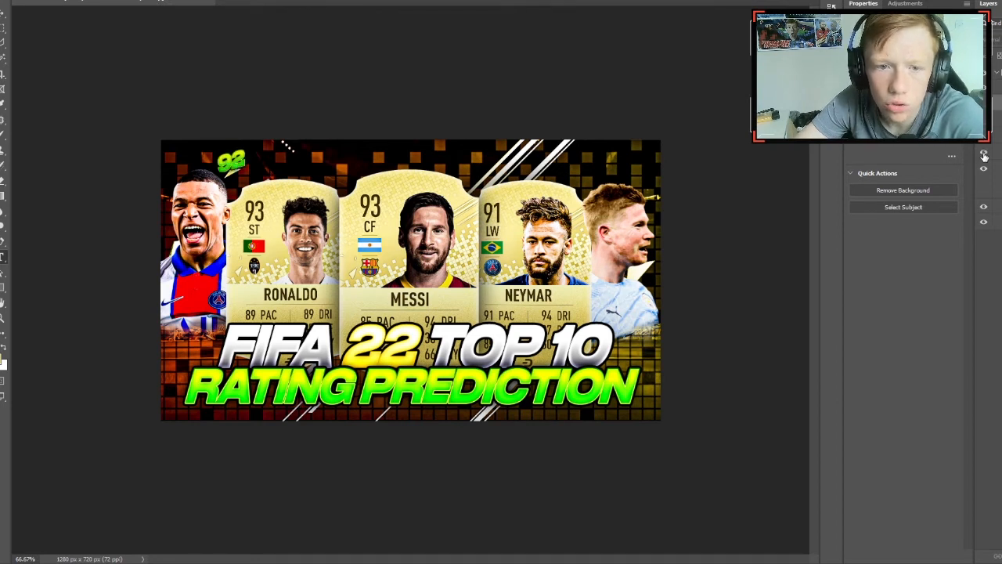
click(991, 140)
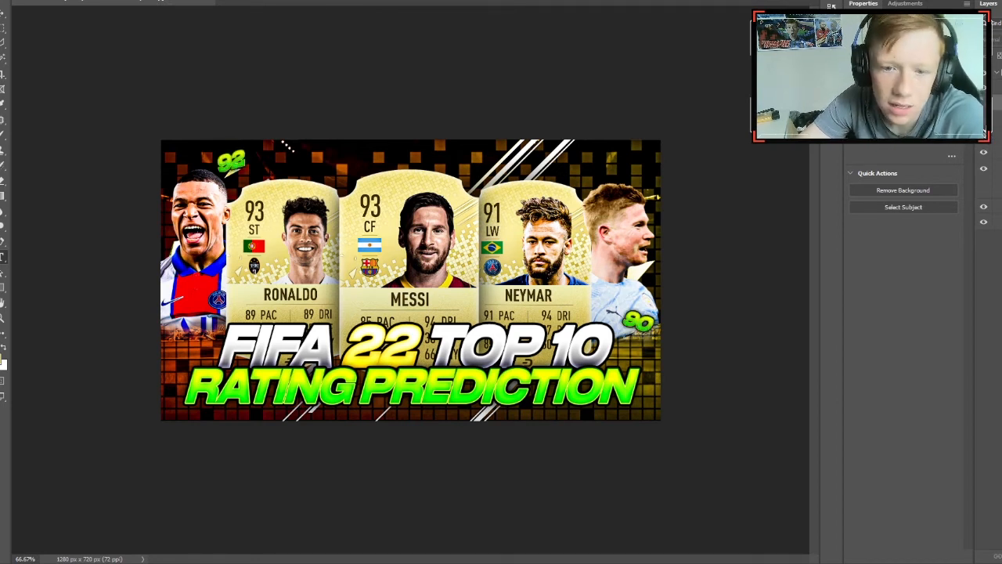
click(985, 122)
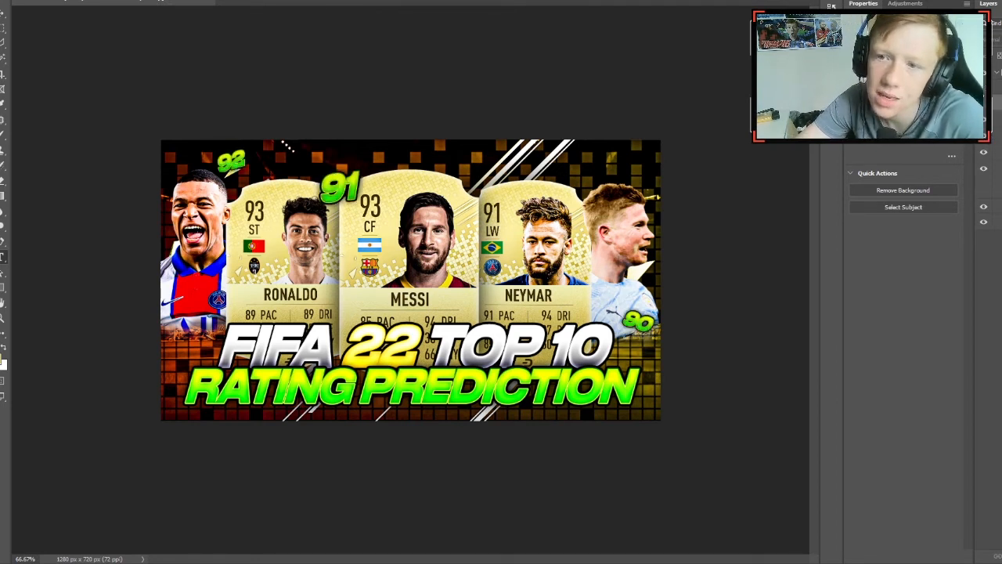
click(984, 74)
click(985, 74)
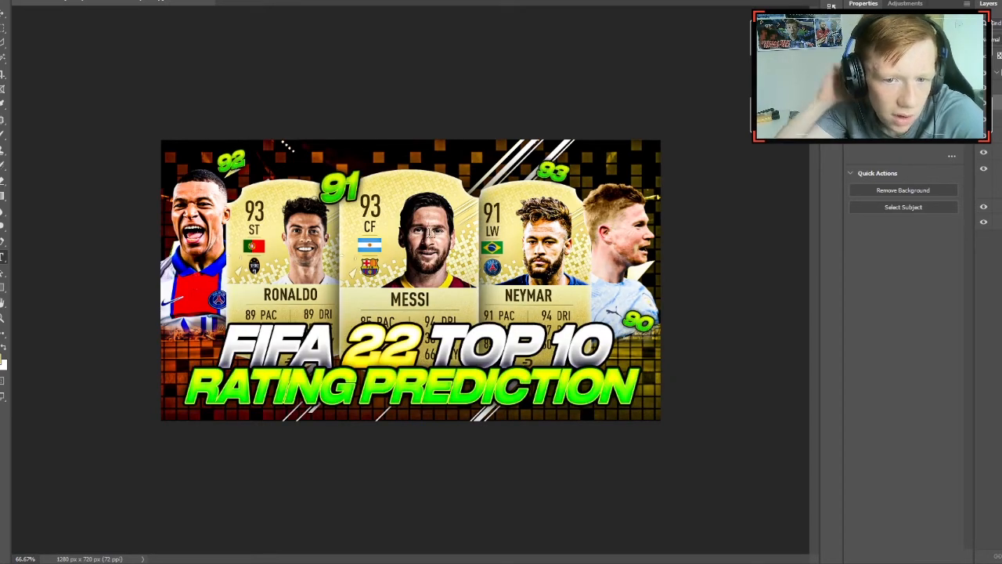
key(ctrl+plus)
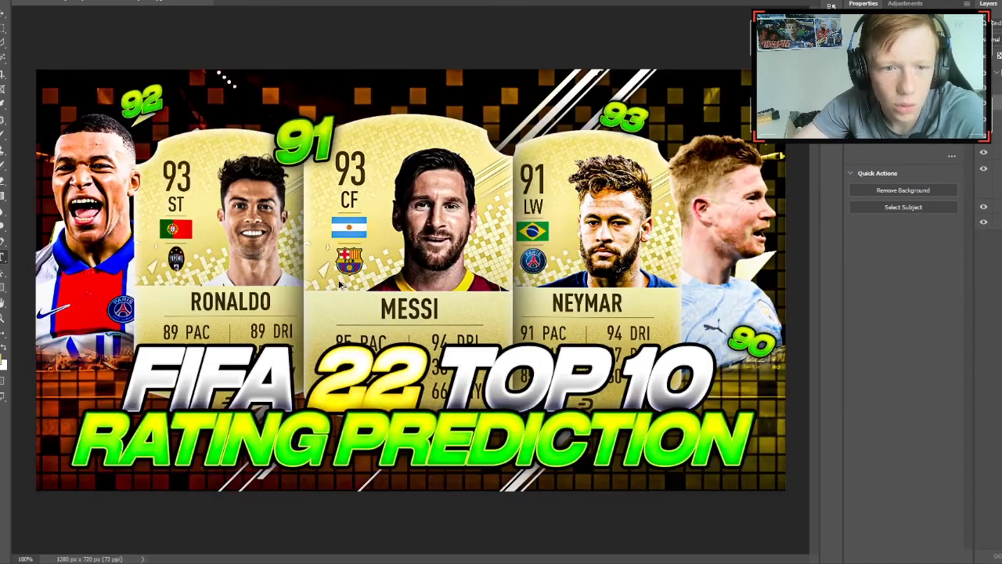